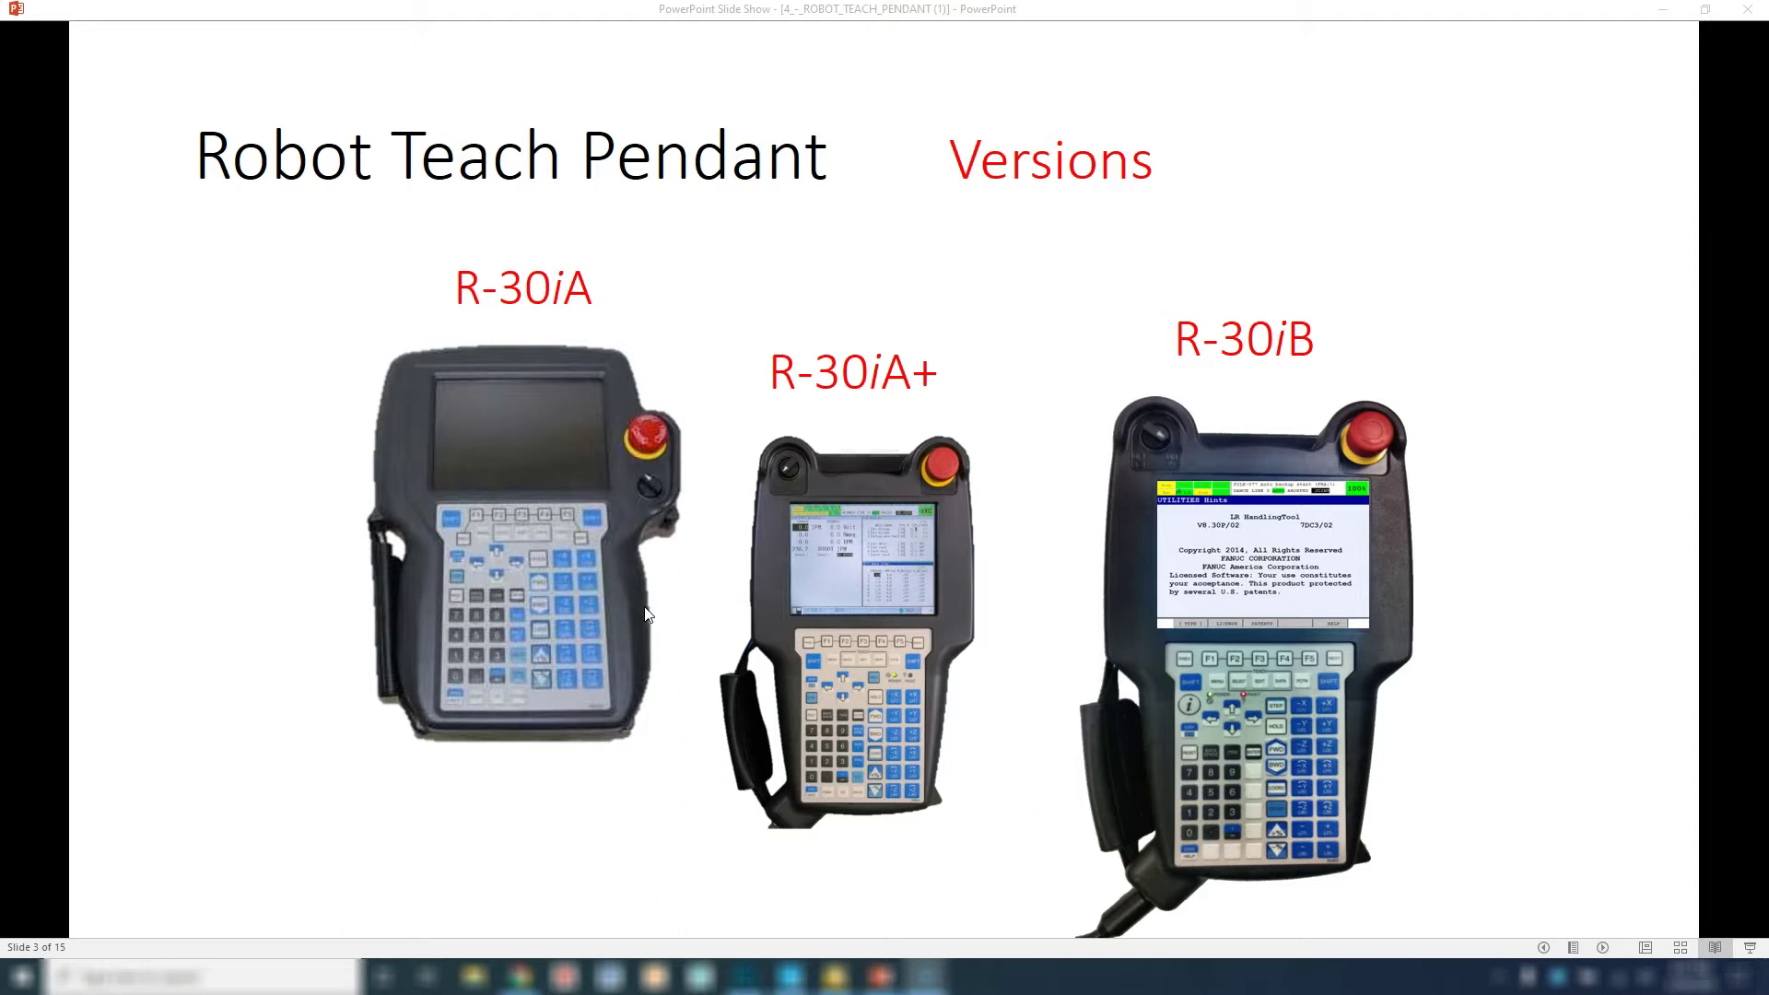
left_click(649, 592)
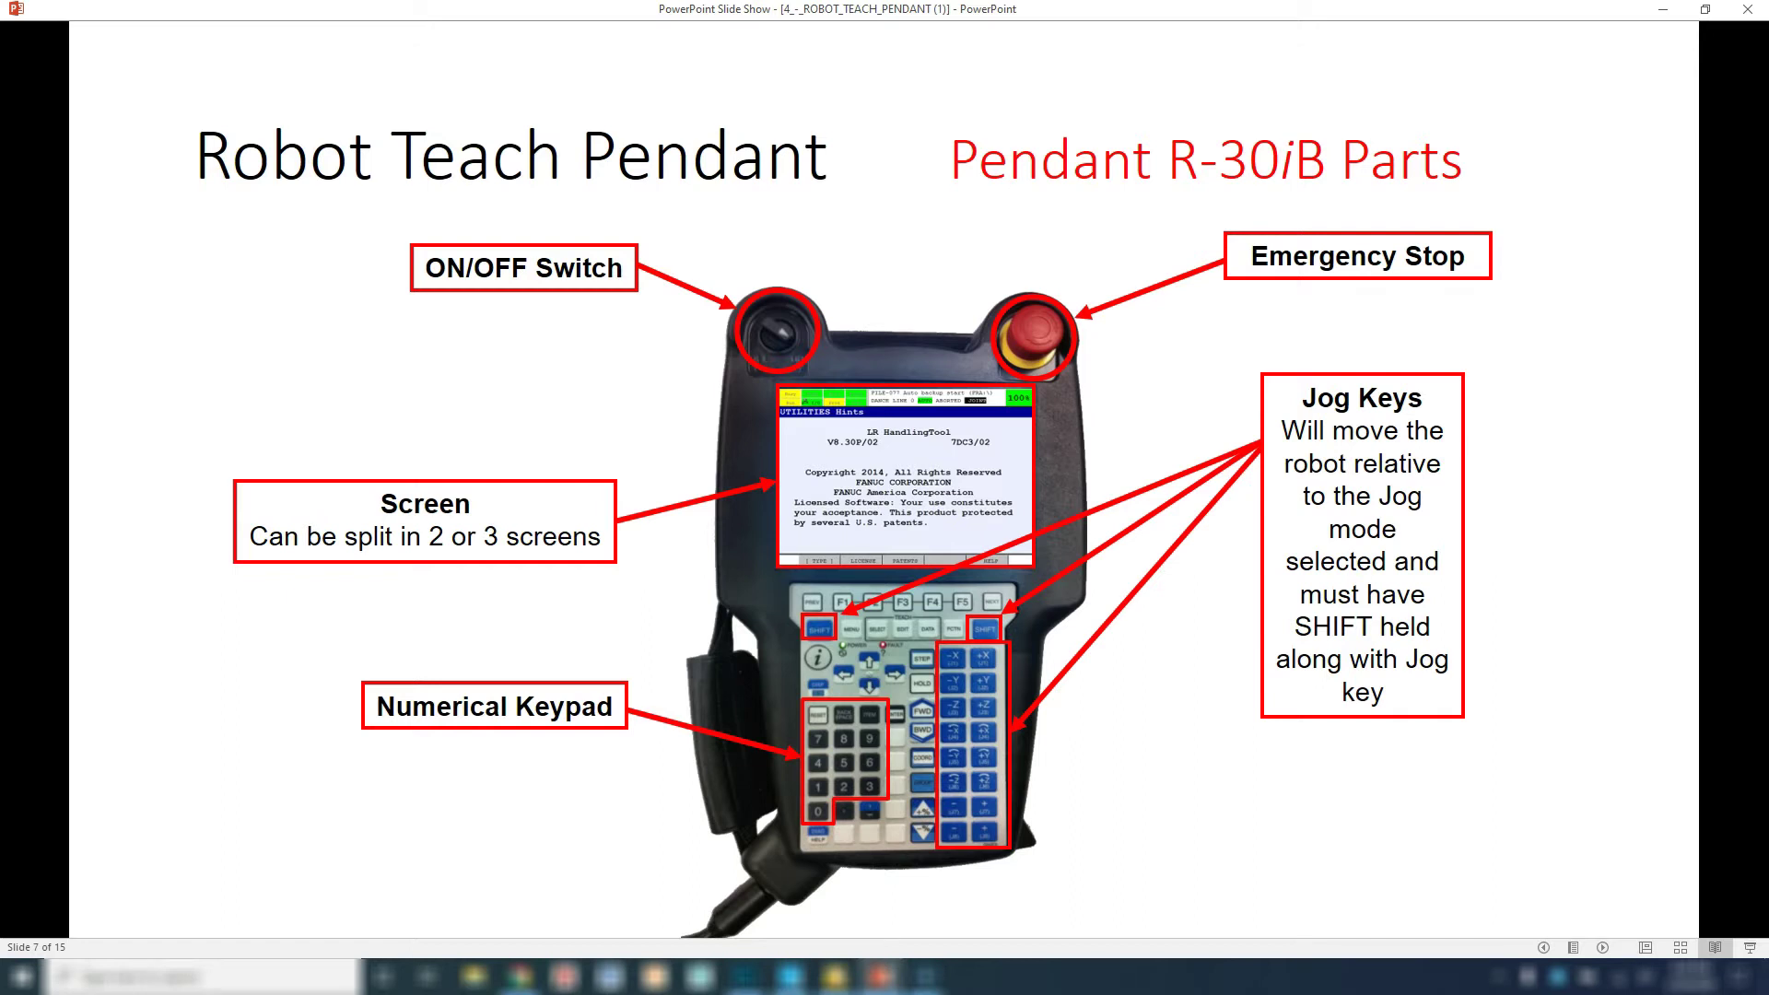
left_click(1103, 345)
left_click(557, 848)
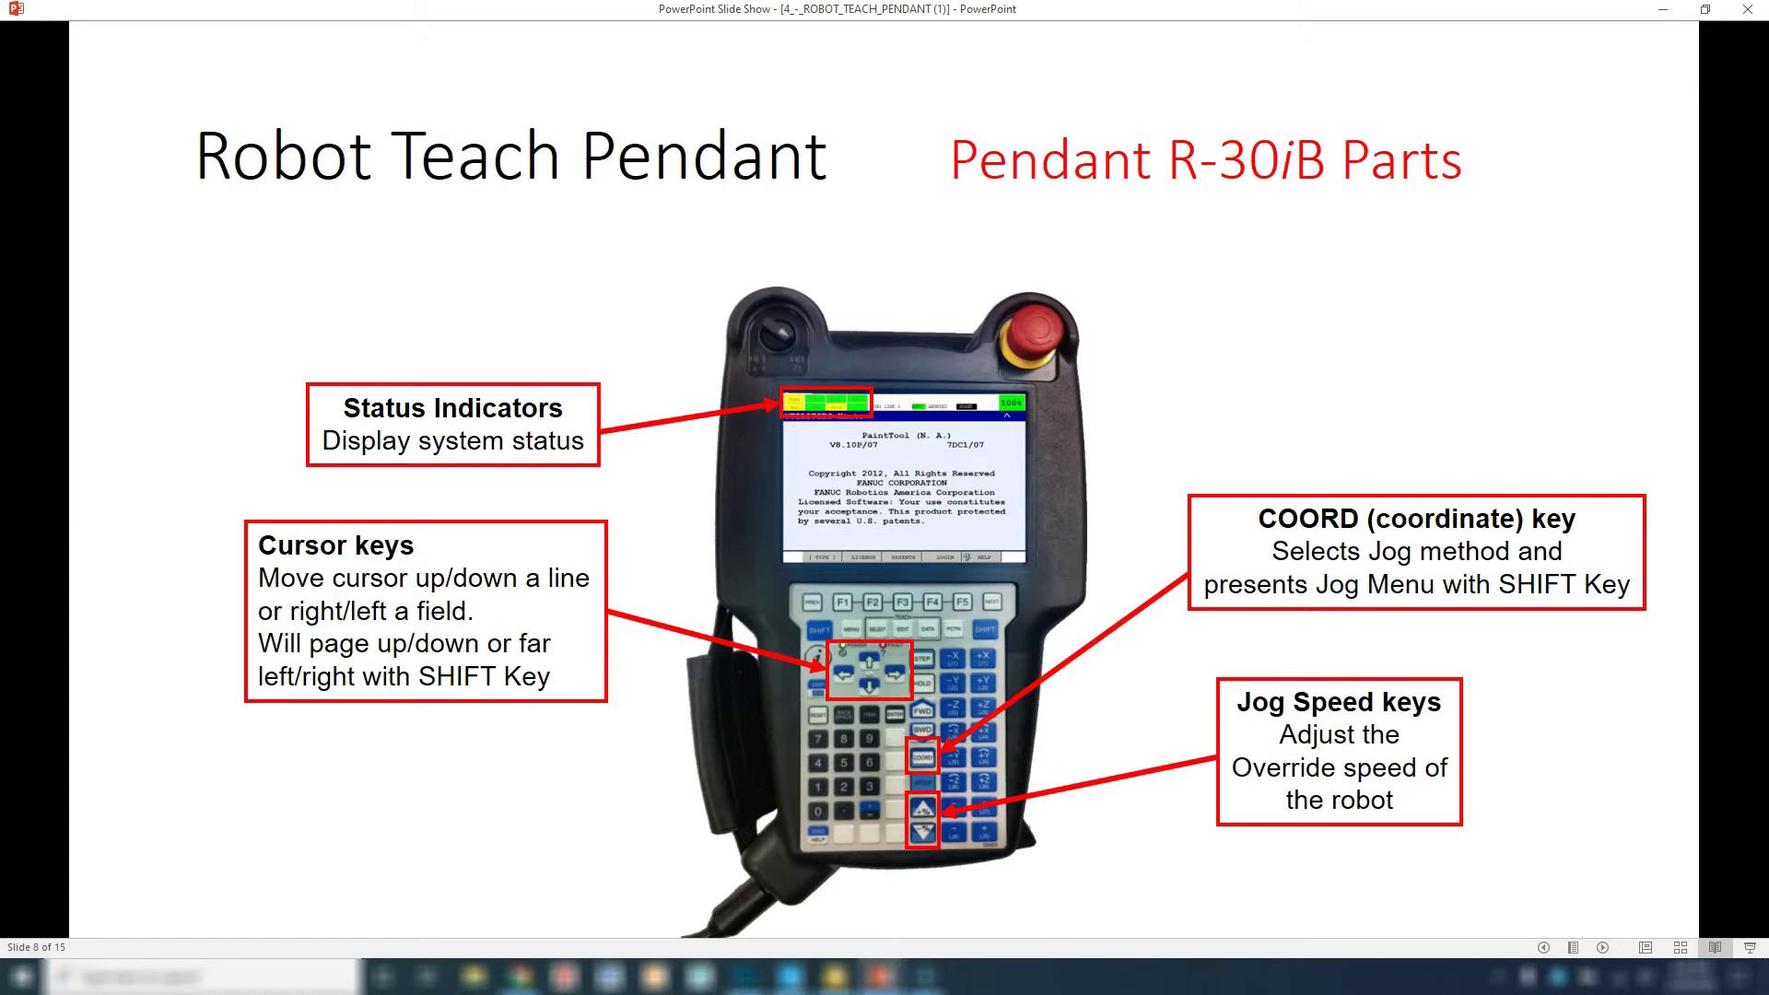
left_click(361, 884)
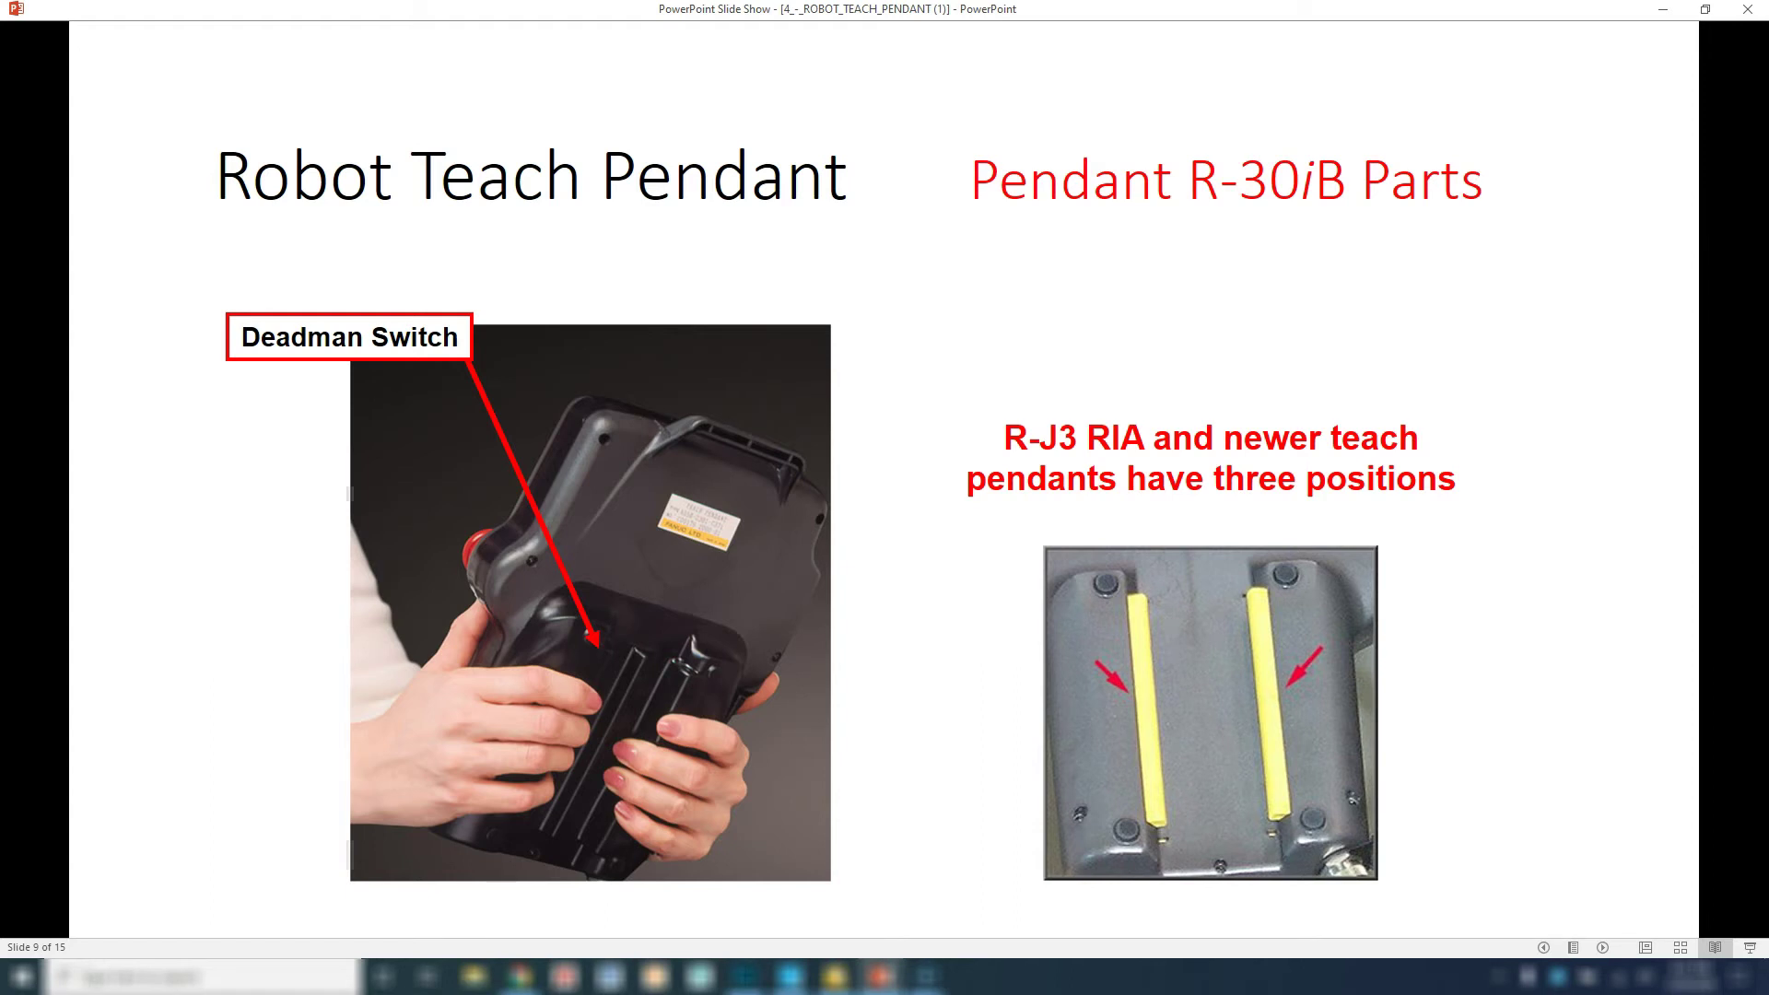
left_click(901, 763)
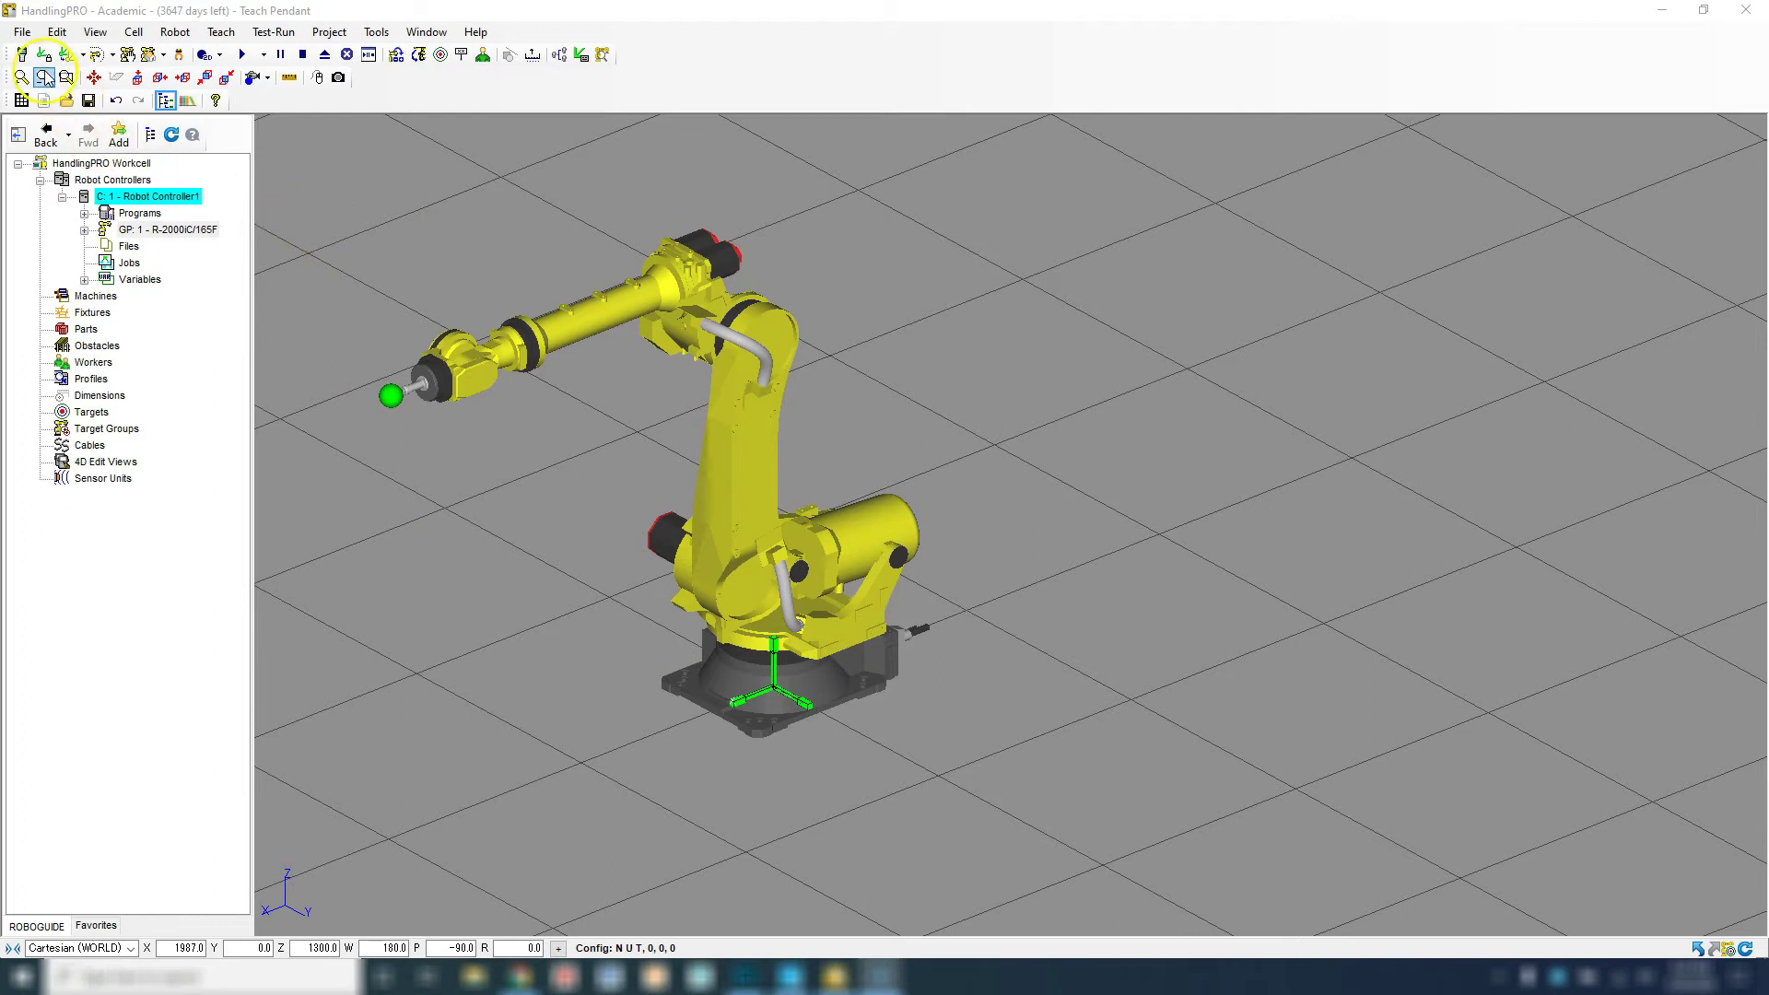
Open the virtual teach pendant and display its joint POSITION screen
left_click(22, 56)
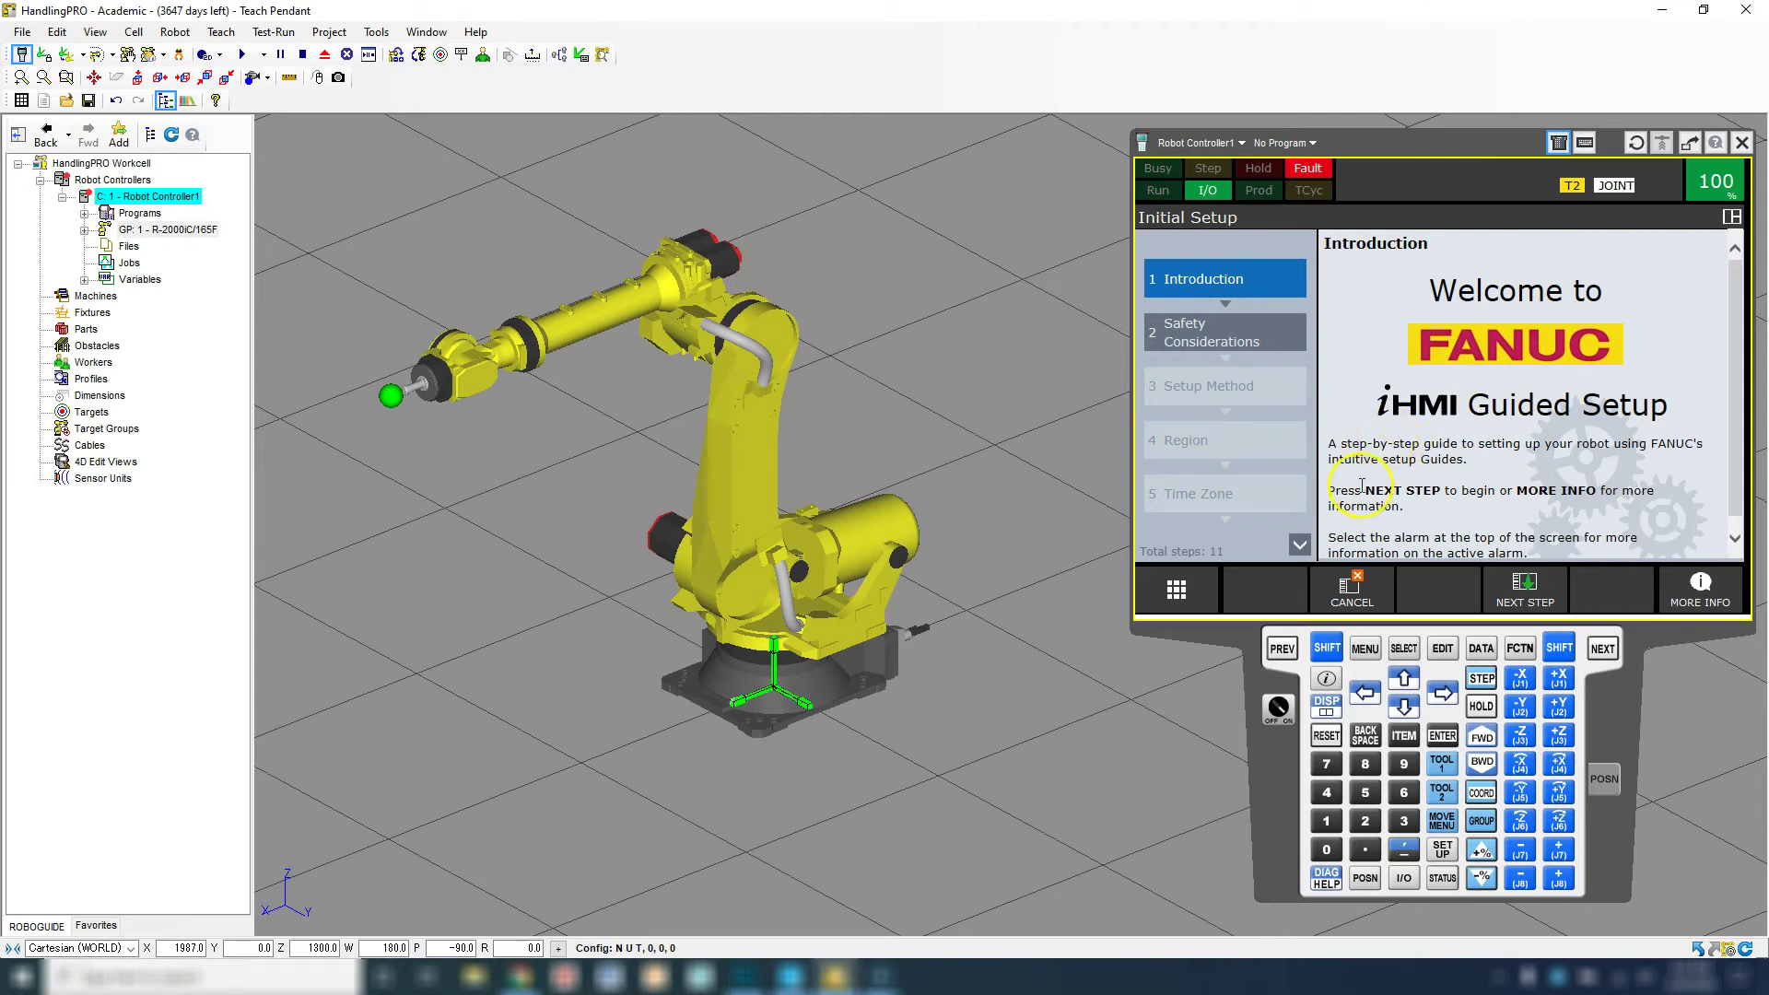
left_click(1363, 879)
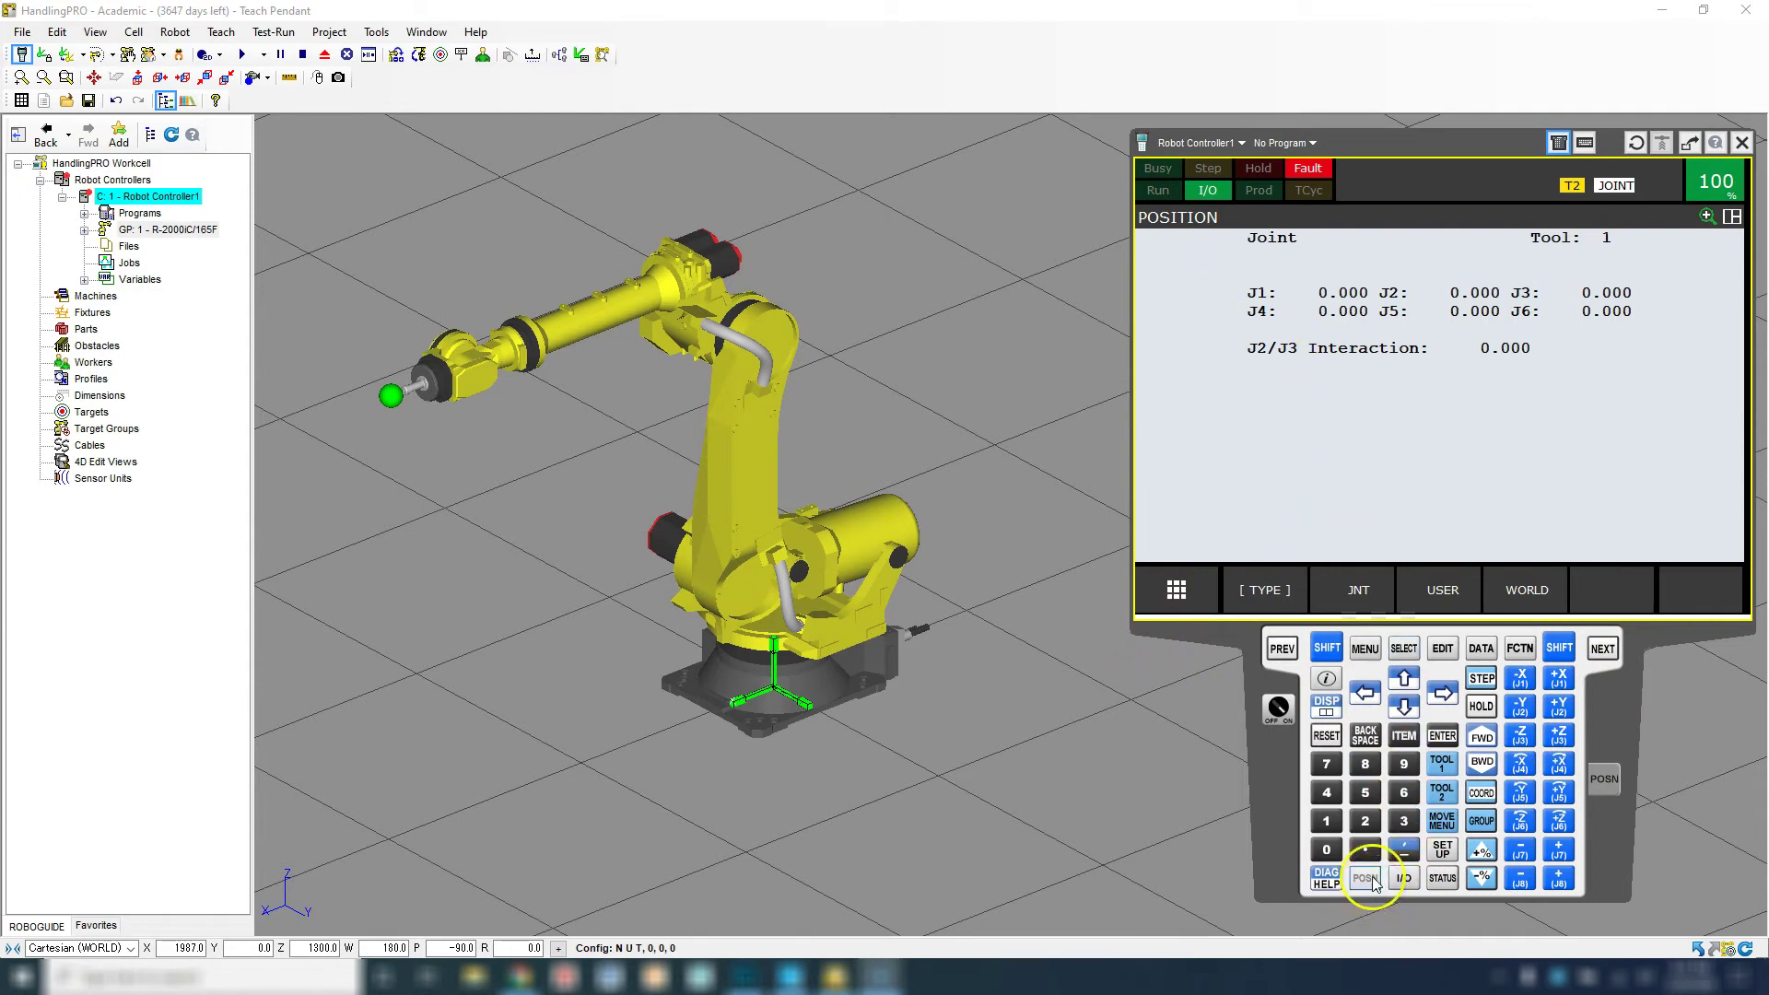
Look through the pendant's main menu entries and their submenus, and bring up the program selection list
left_click(1367, 651)
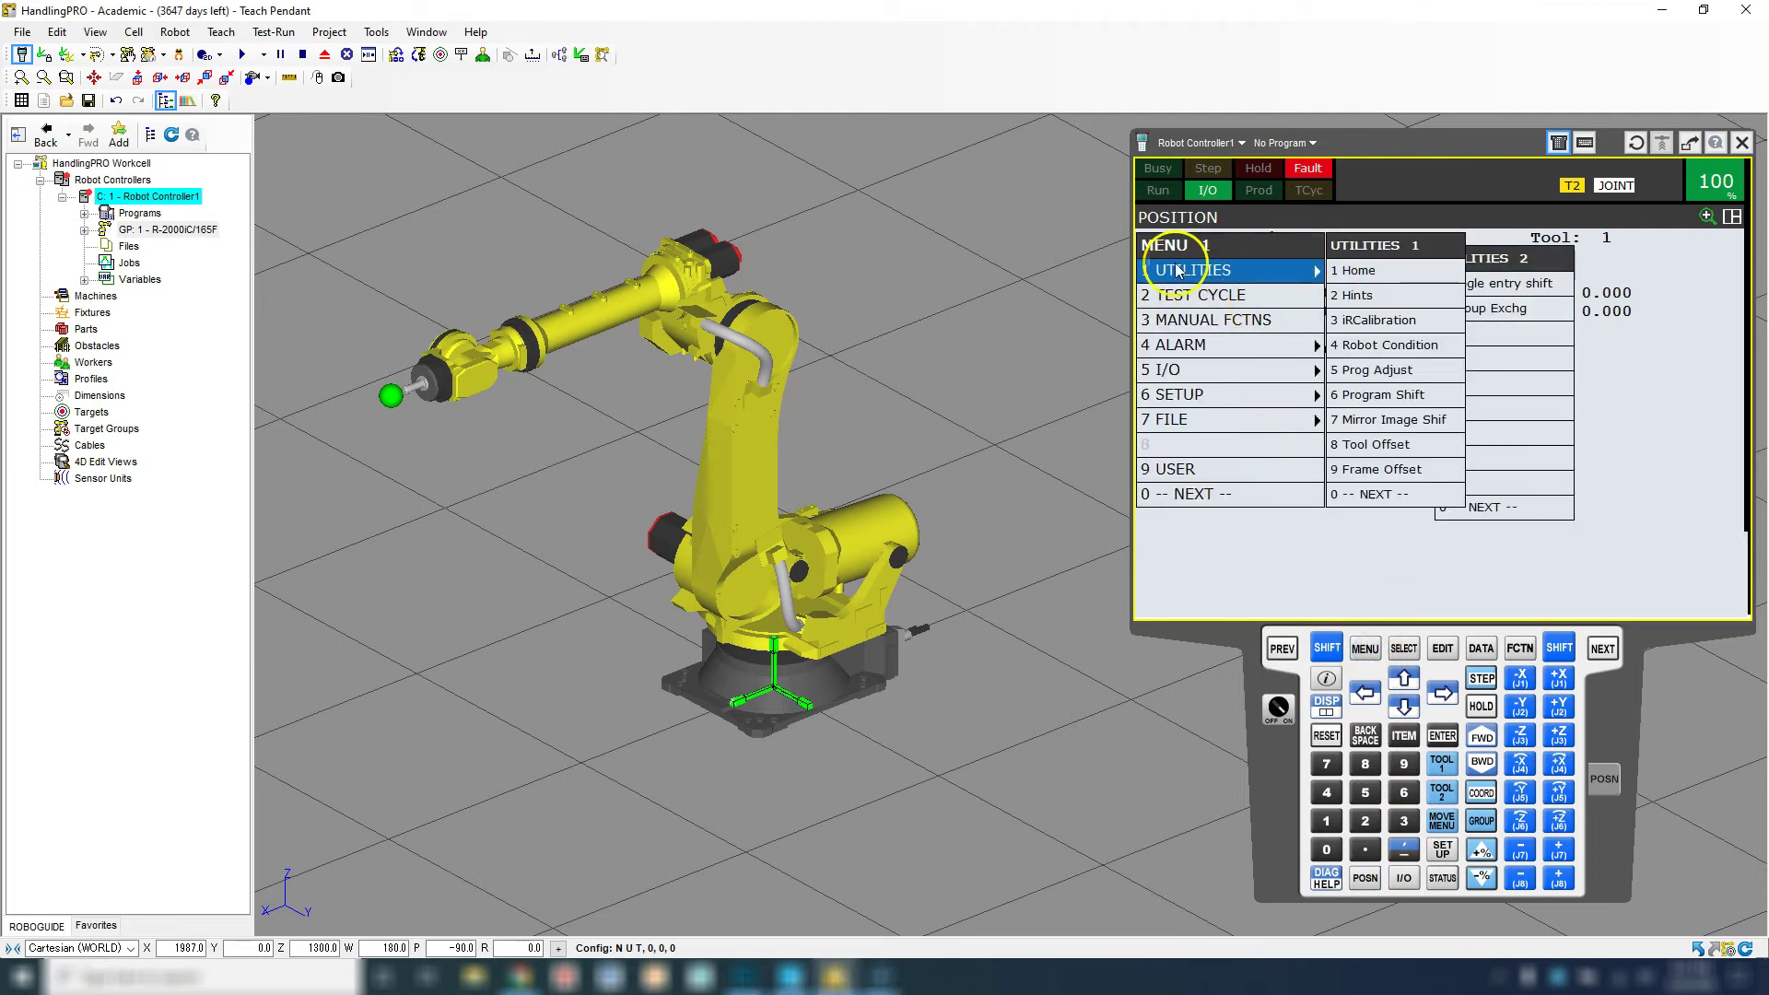
left_click(1205, 395)
left_click(1379, 451)
left_click(1404, 649)
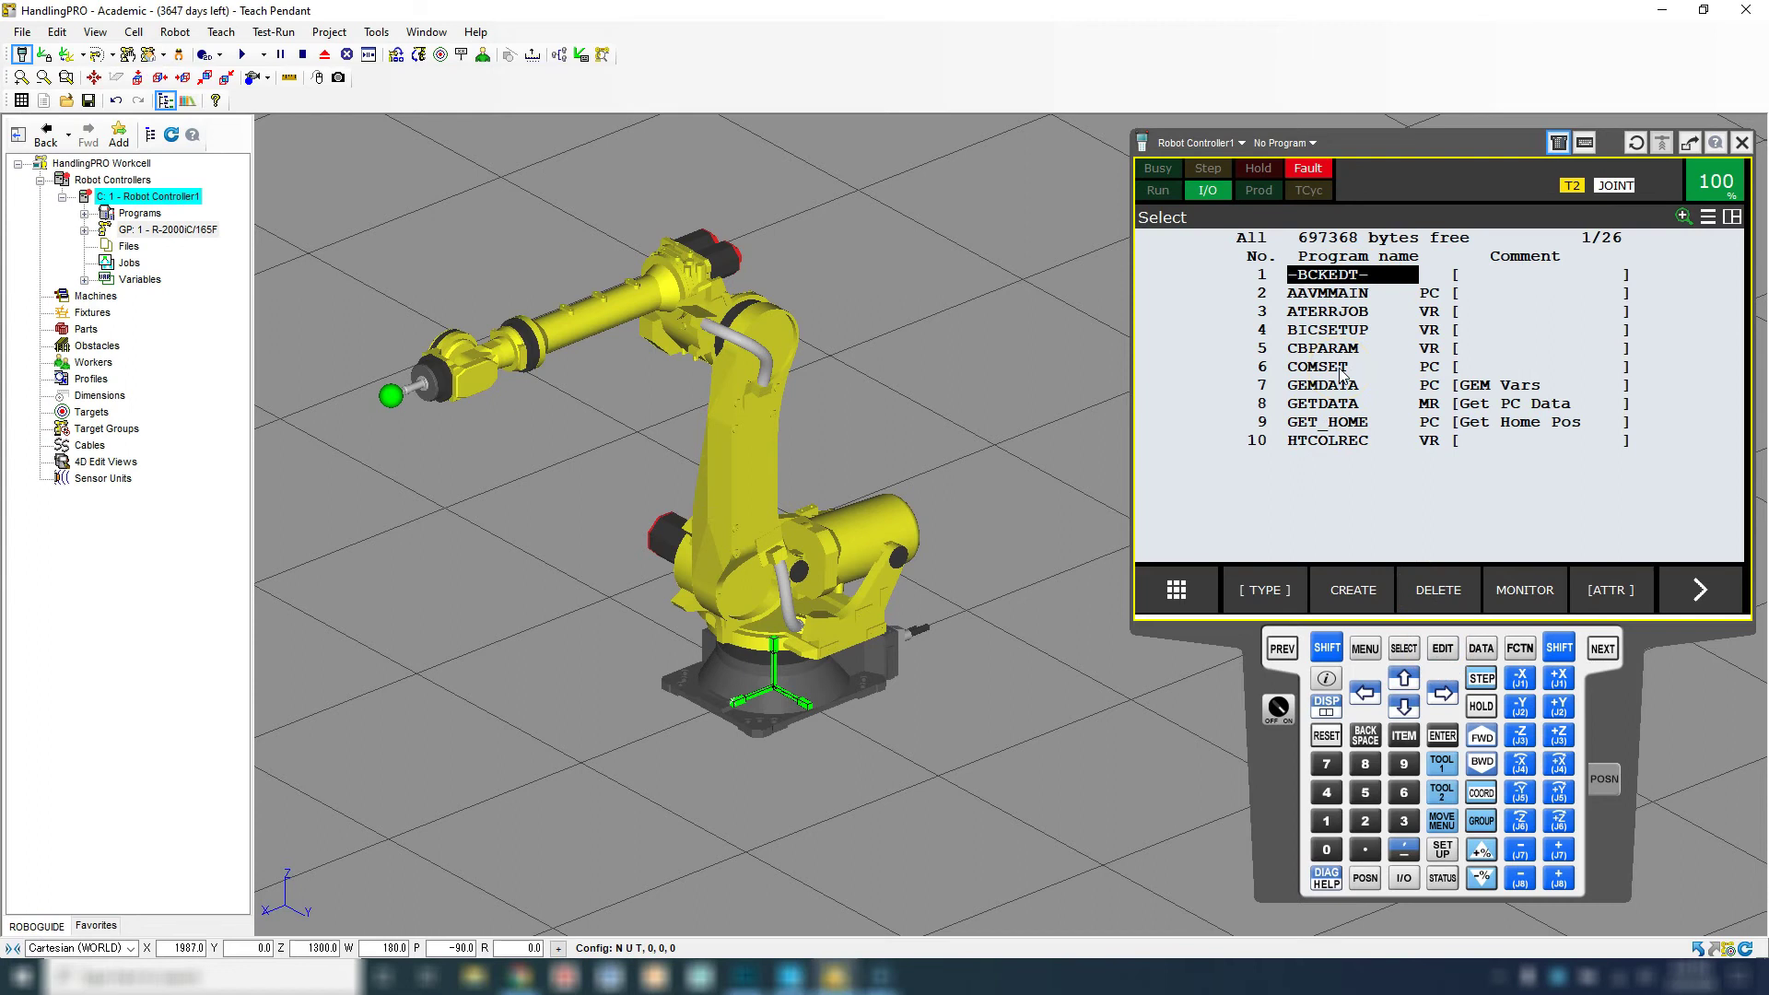
Display the data registers and examine the available data types and the pendant's function menu
left_click(1481, 650)
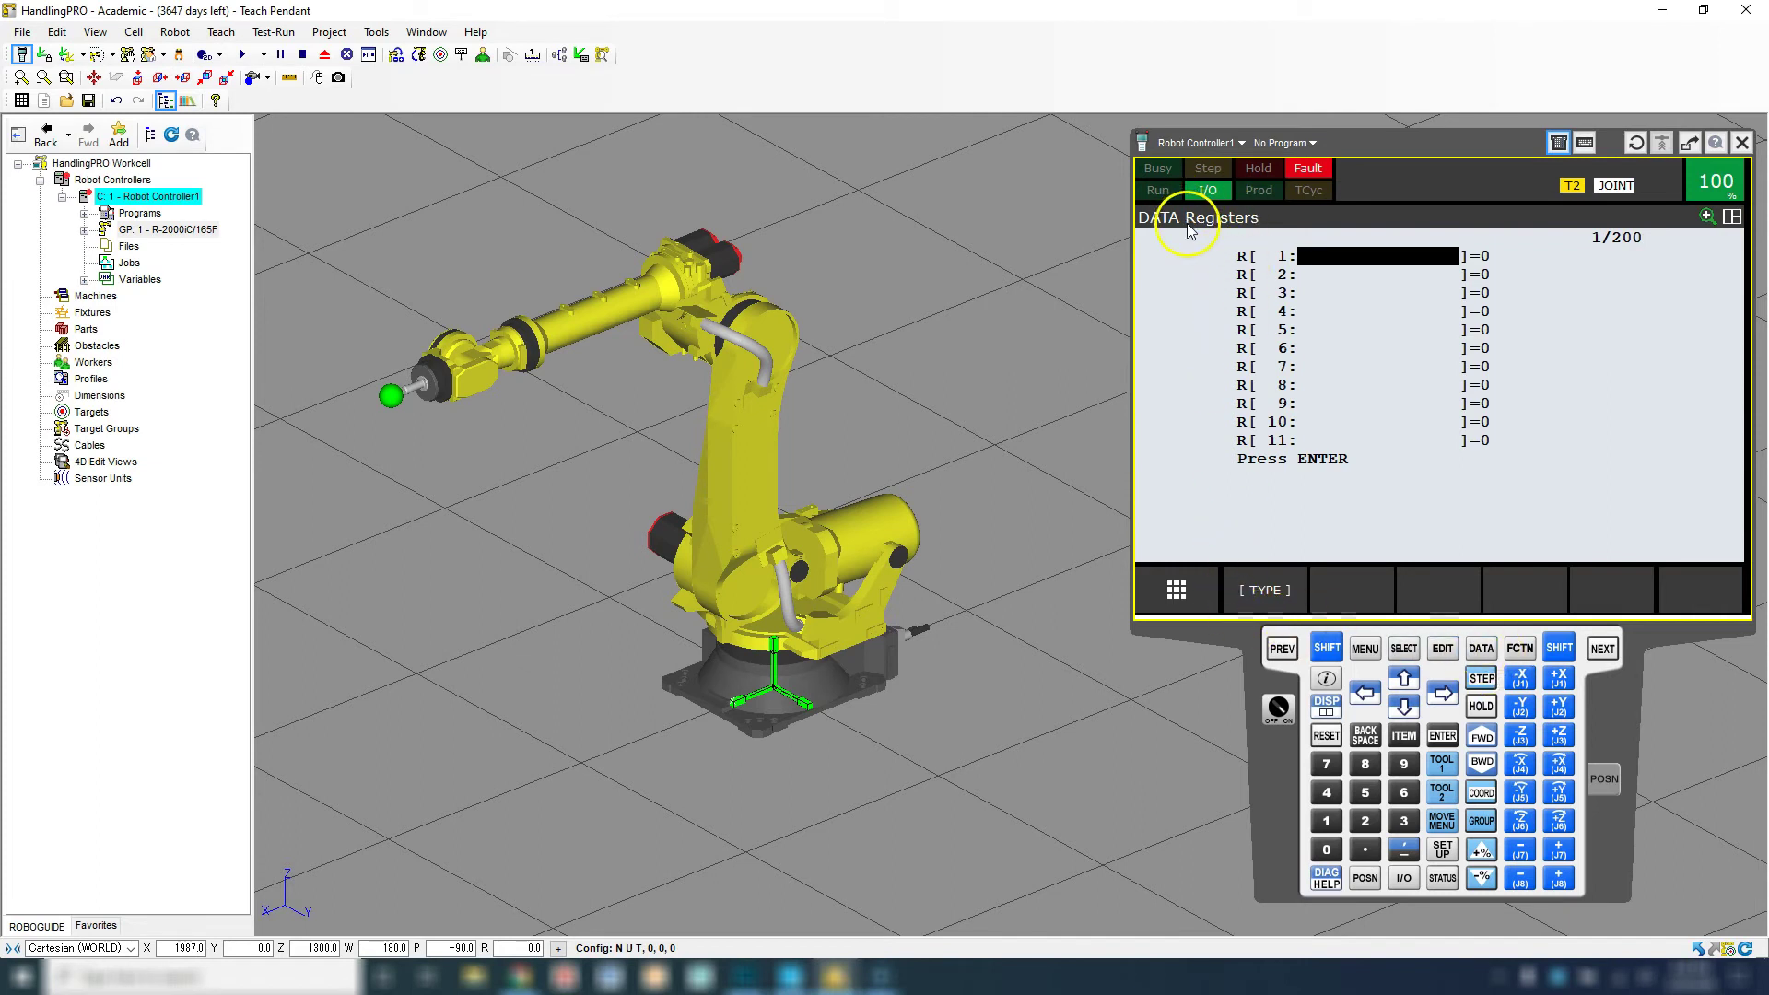
left_click(1270, 592)
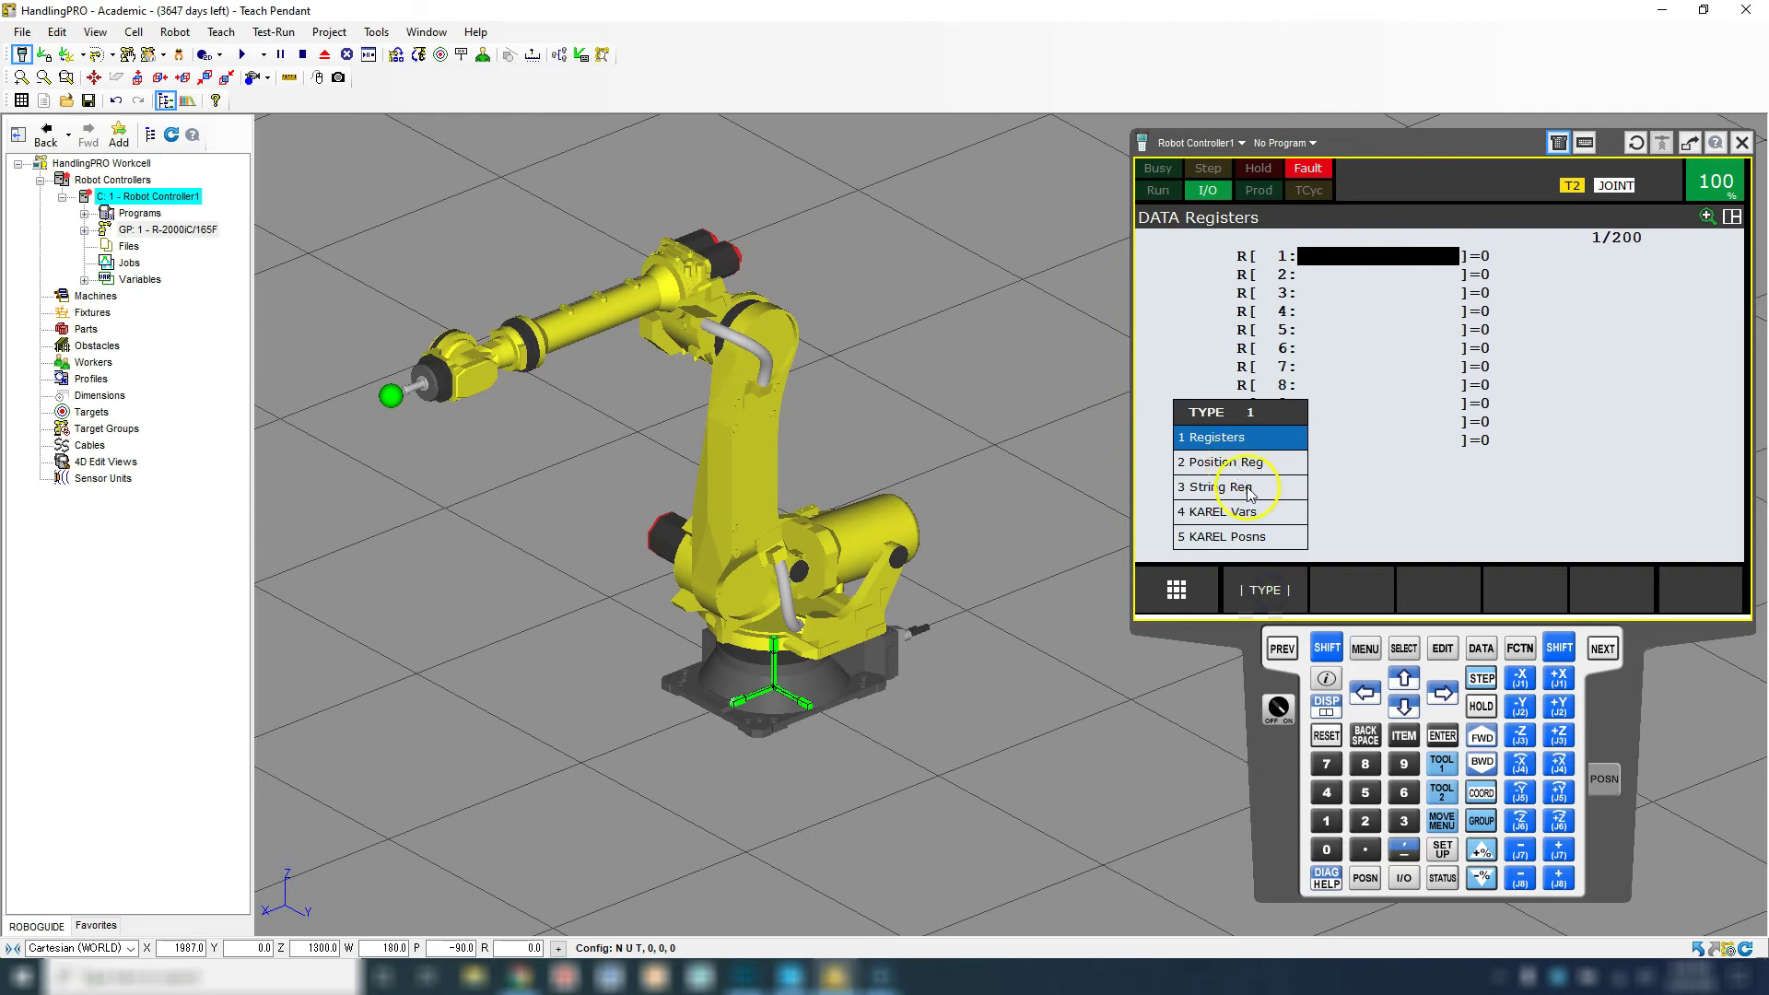
left_click(1347, 578)
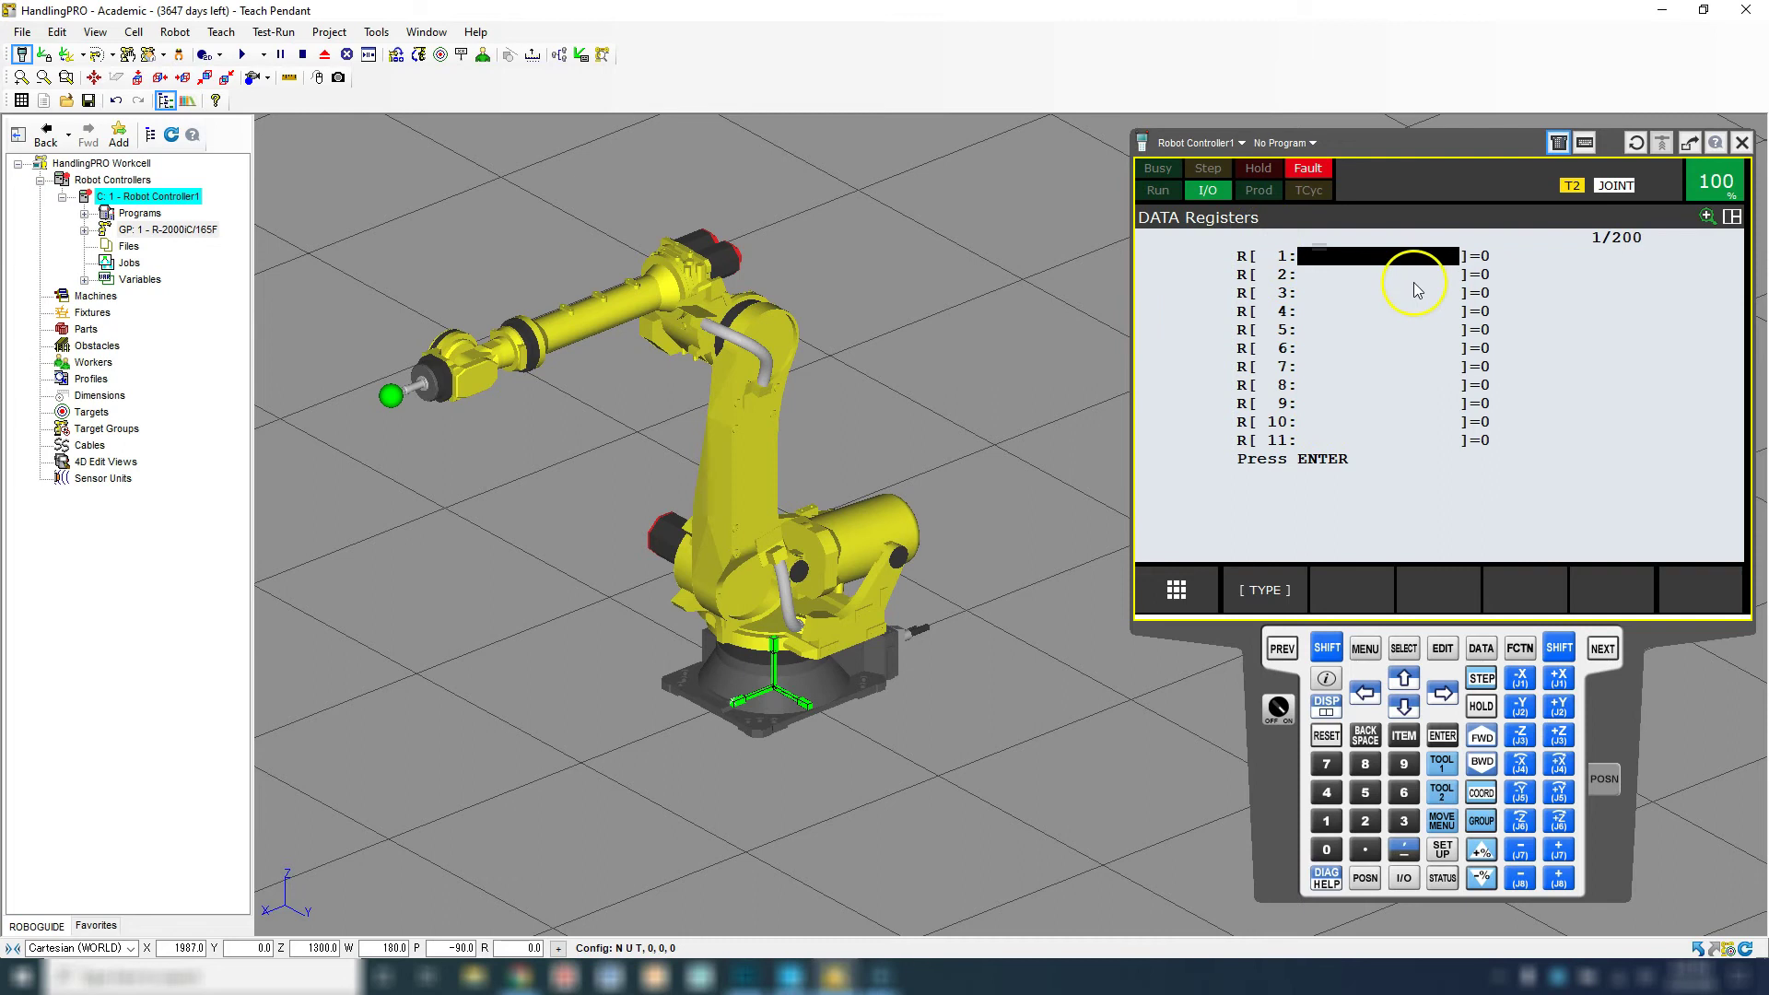
left_click(1521, 648)
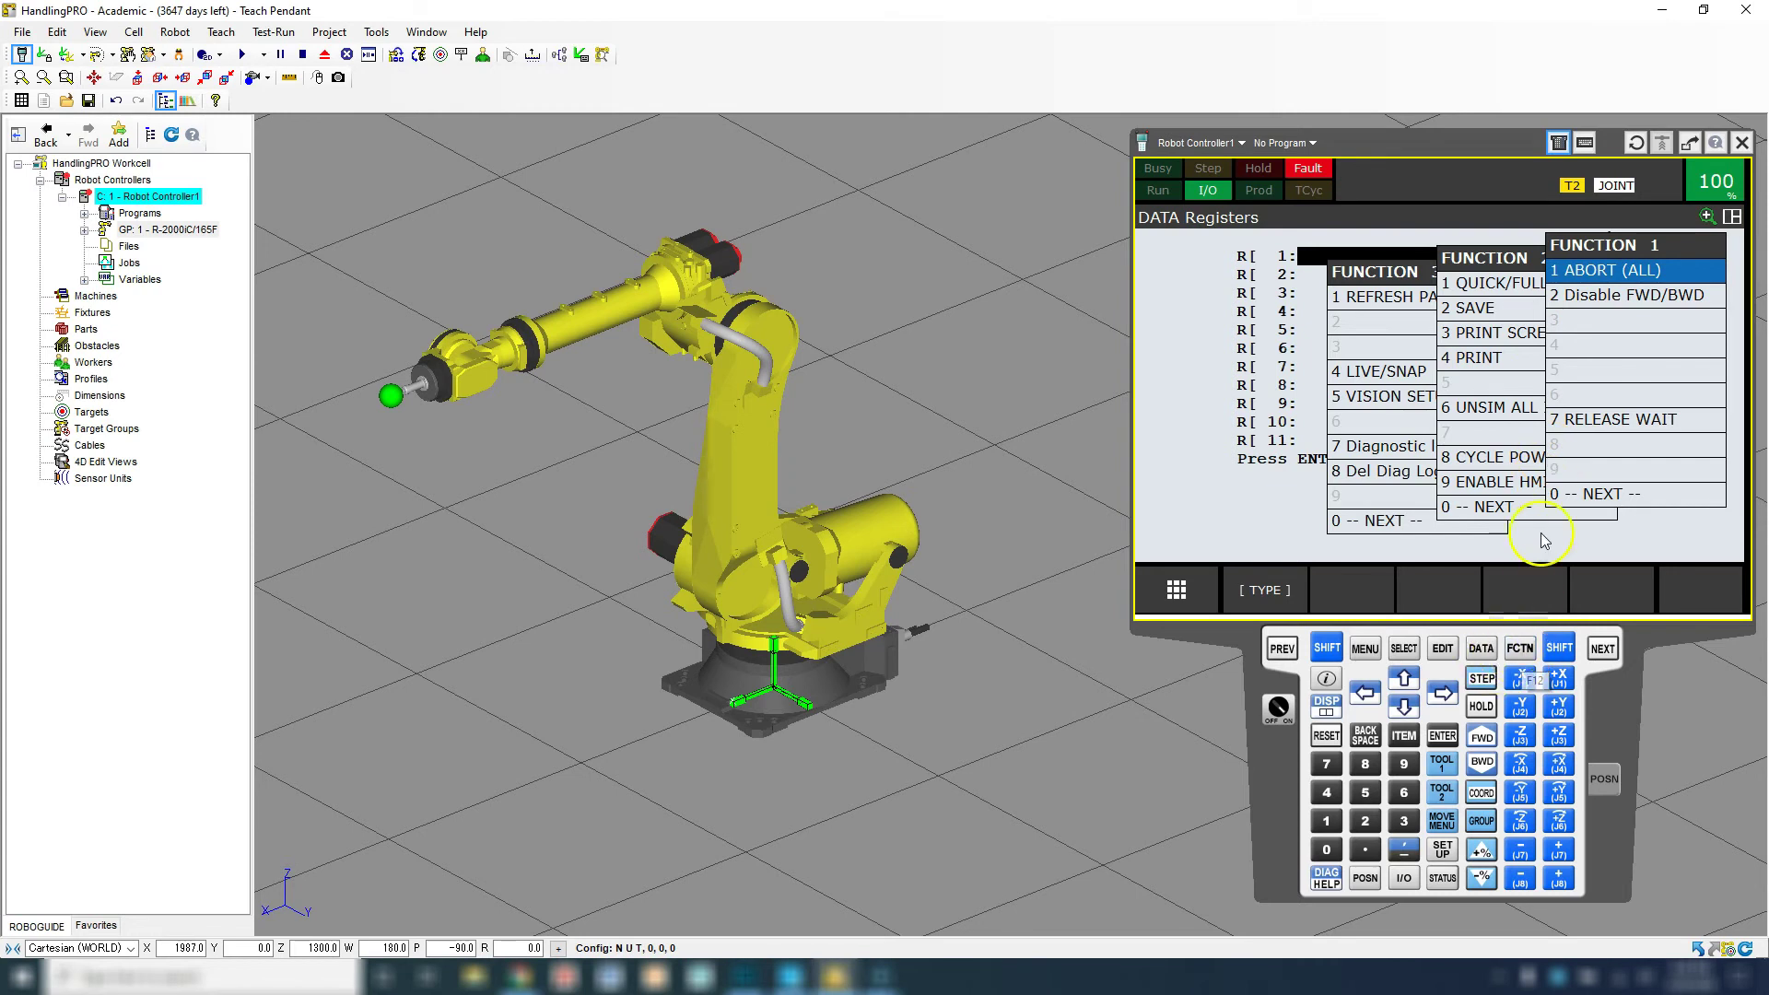
left_click(1595, 294)
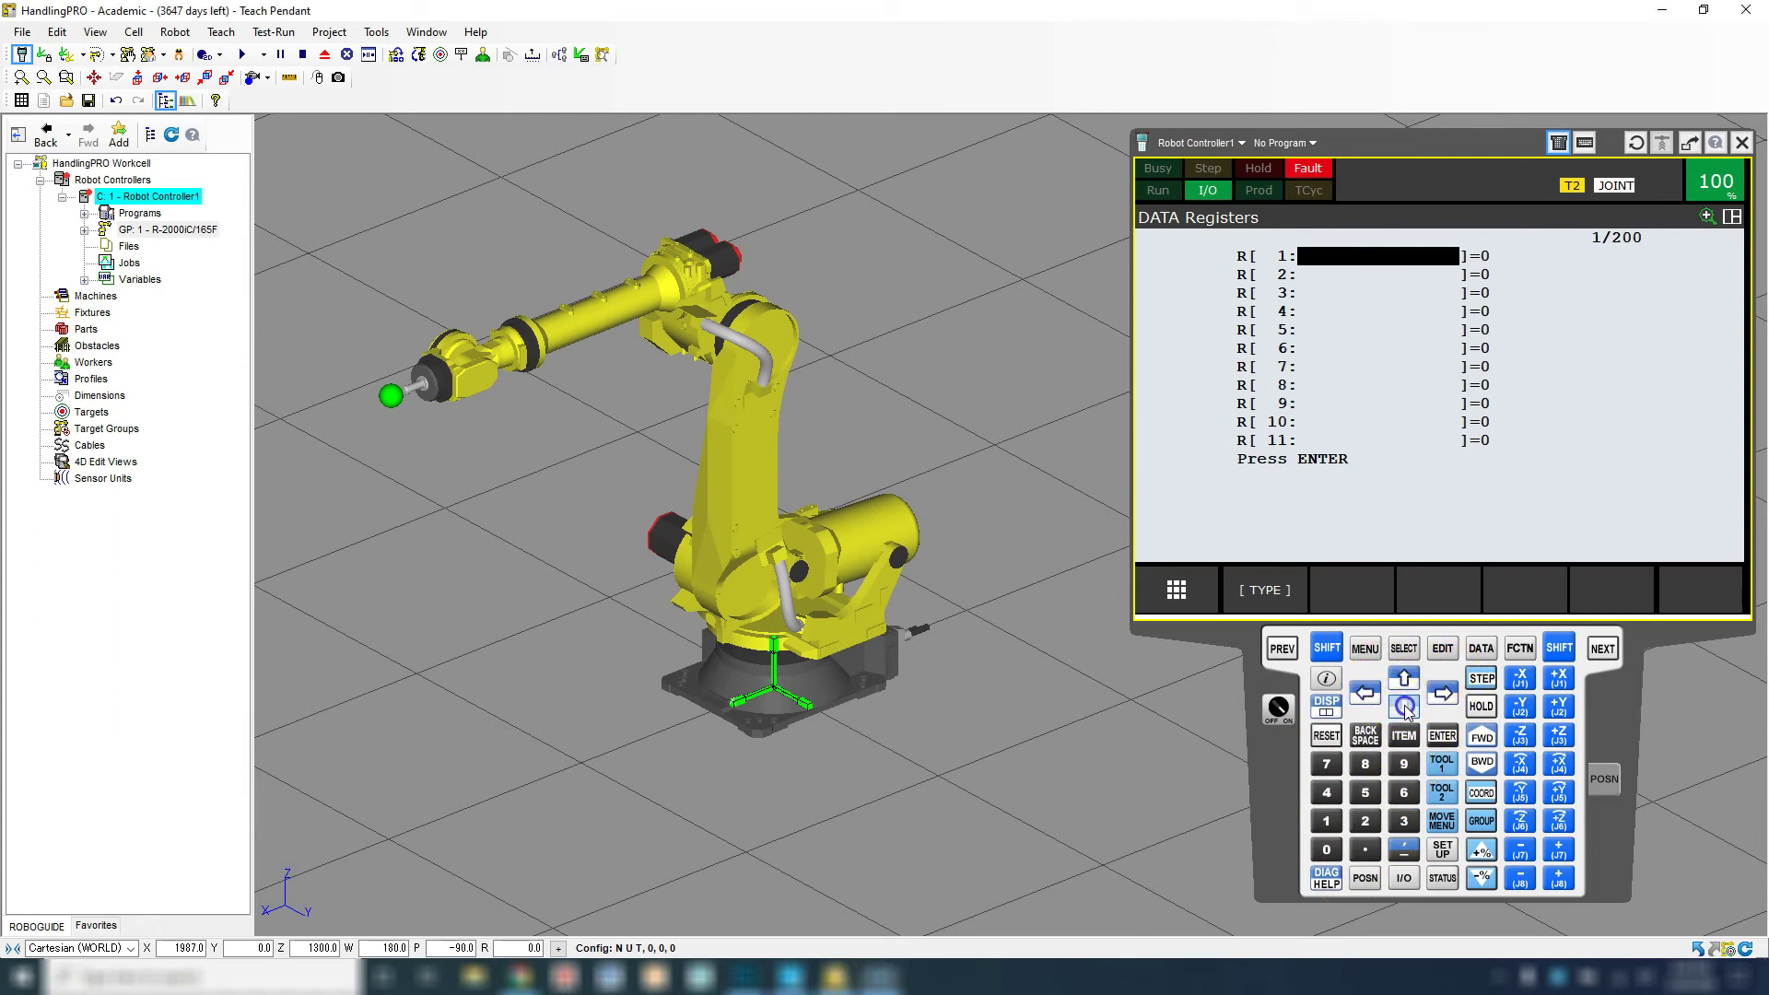
Move the cursor down to register R[5], sideways and back, and up past the first register to R[200]
left_click(1404, 708)
left_click(1405, 708)
left_click(1404, 708)
left_click(1404, 708)
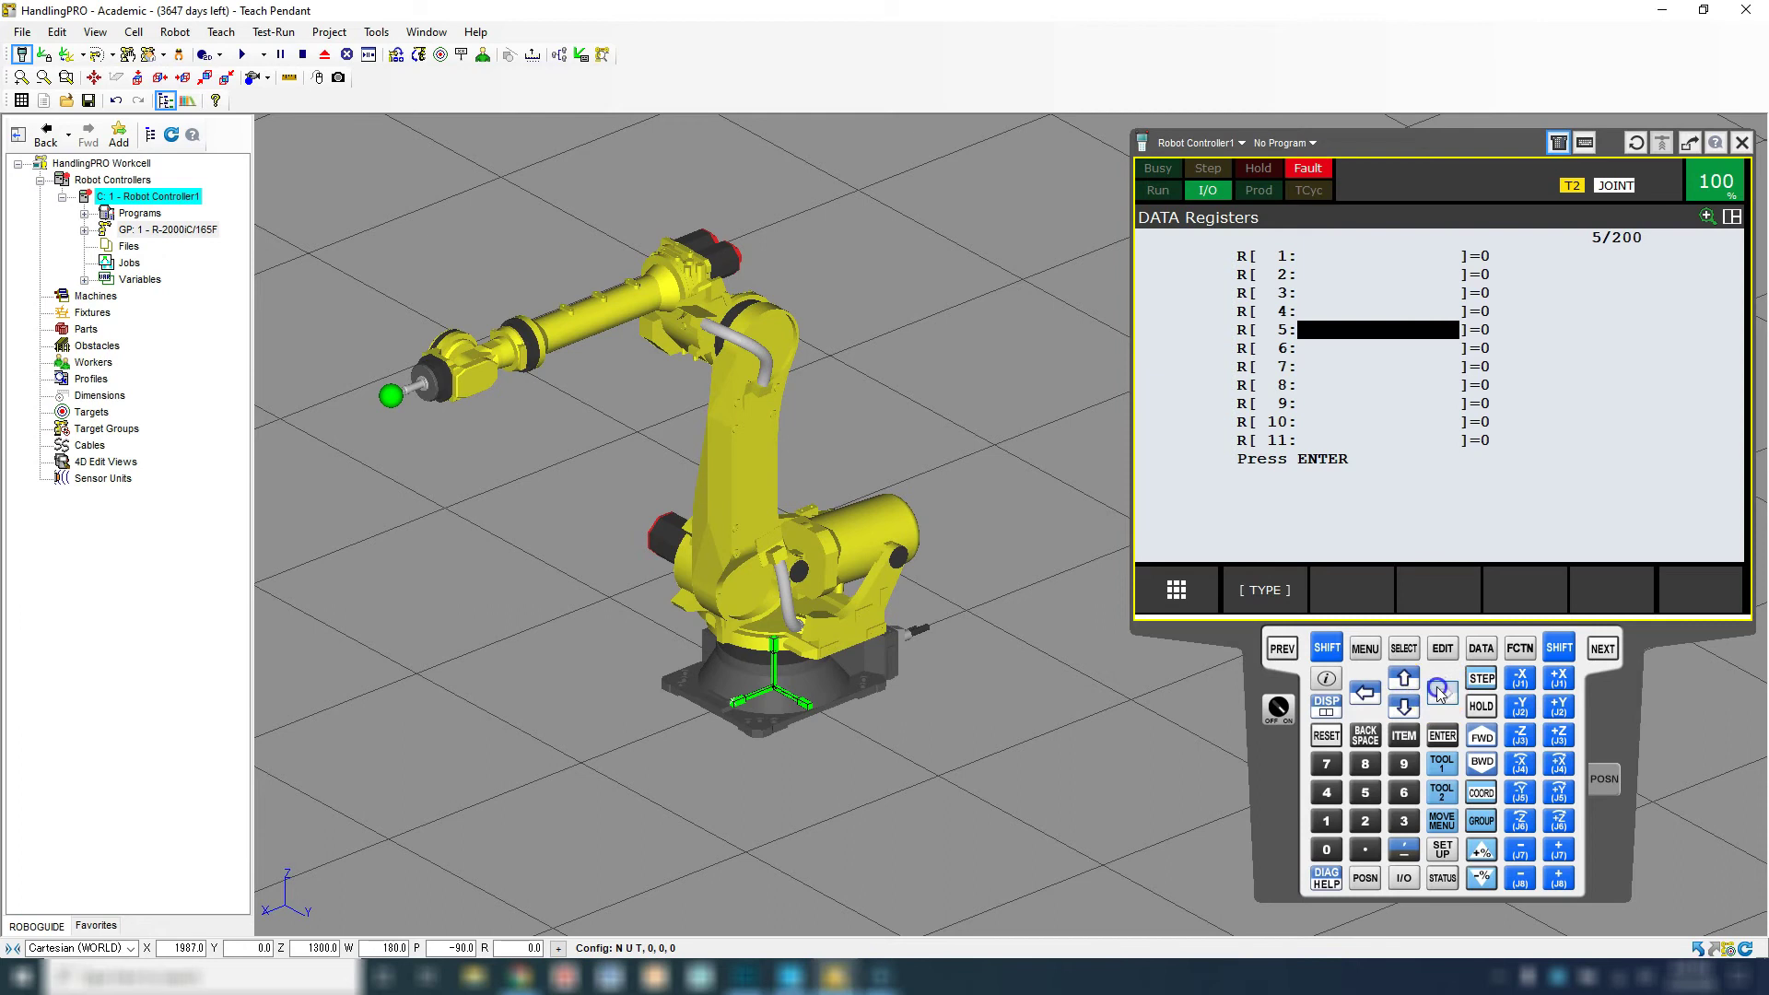
left_click(1442, 693)
left_click(1365, 693)
left_click(1404, 680)
left_click(1405, 680)
left_click(1404, 680)
left_click(1404, 680)
left_click(1405, 680)
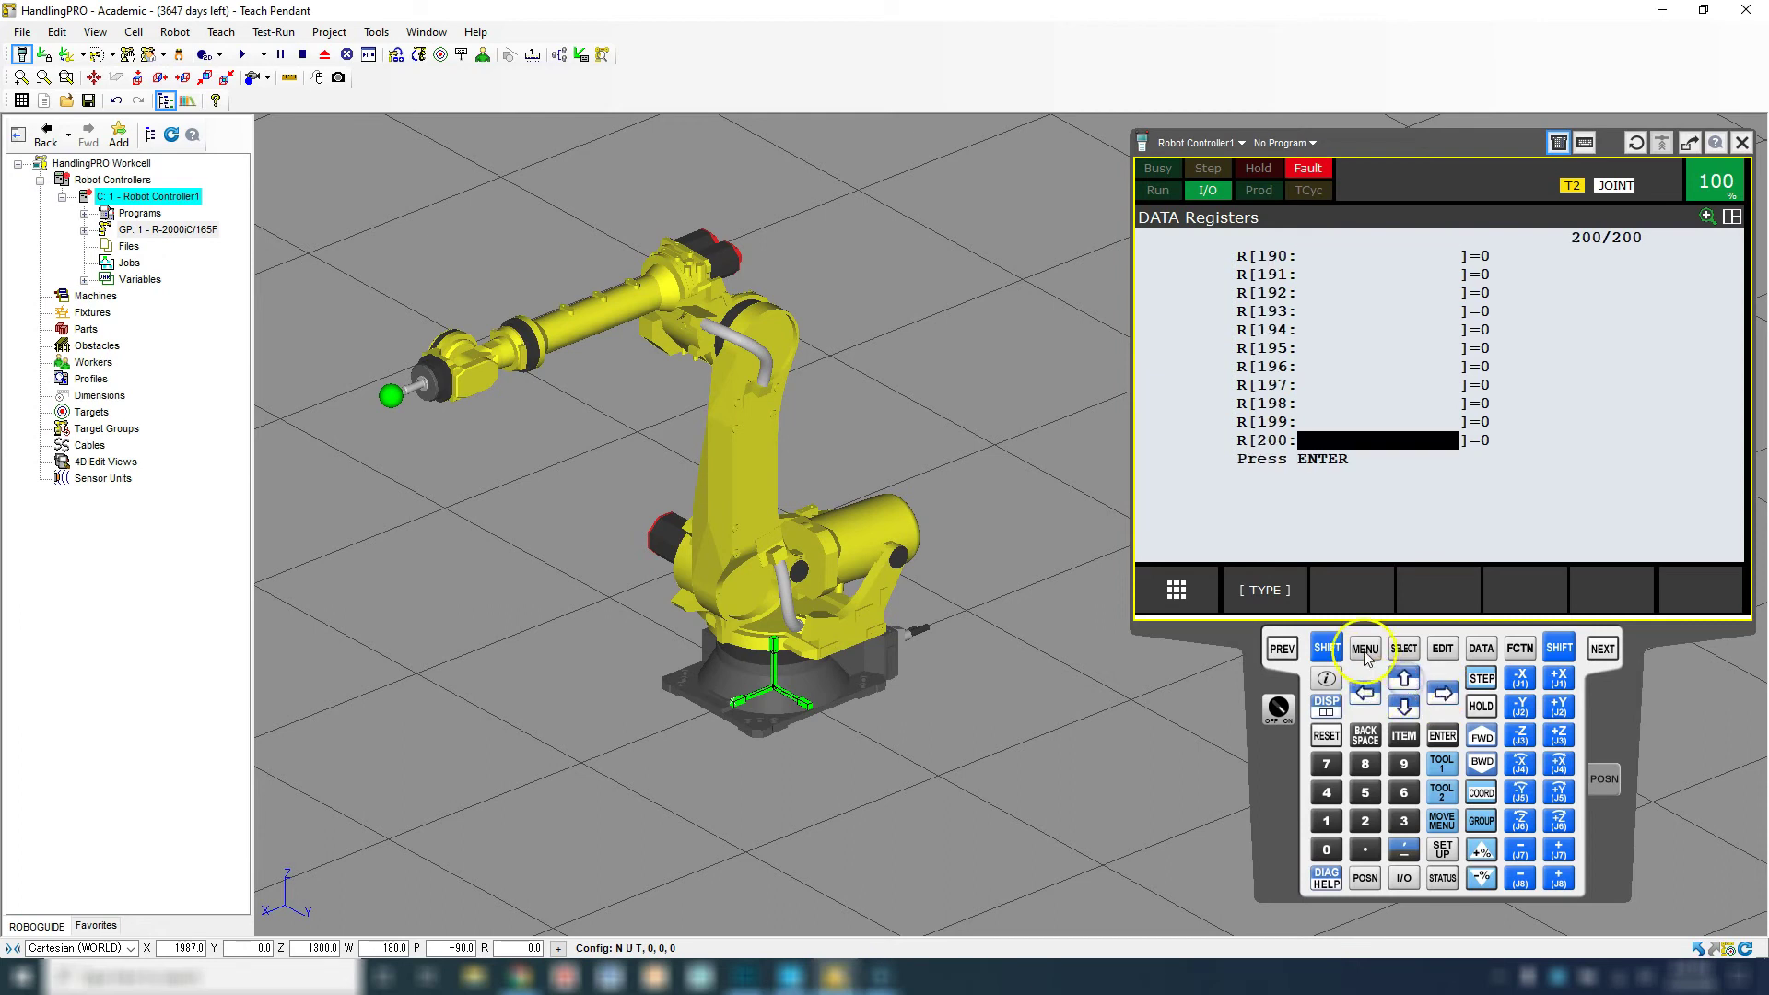
Bring up the main menu, step down to ALARM and go through its log submenu entries
left_click(1366, 649)
left_click(1405, 708)
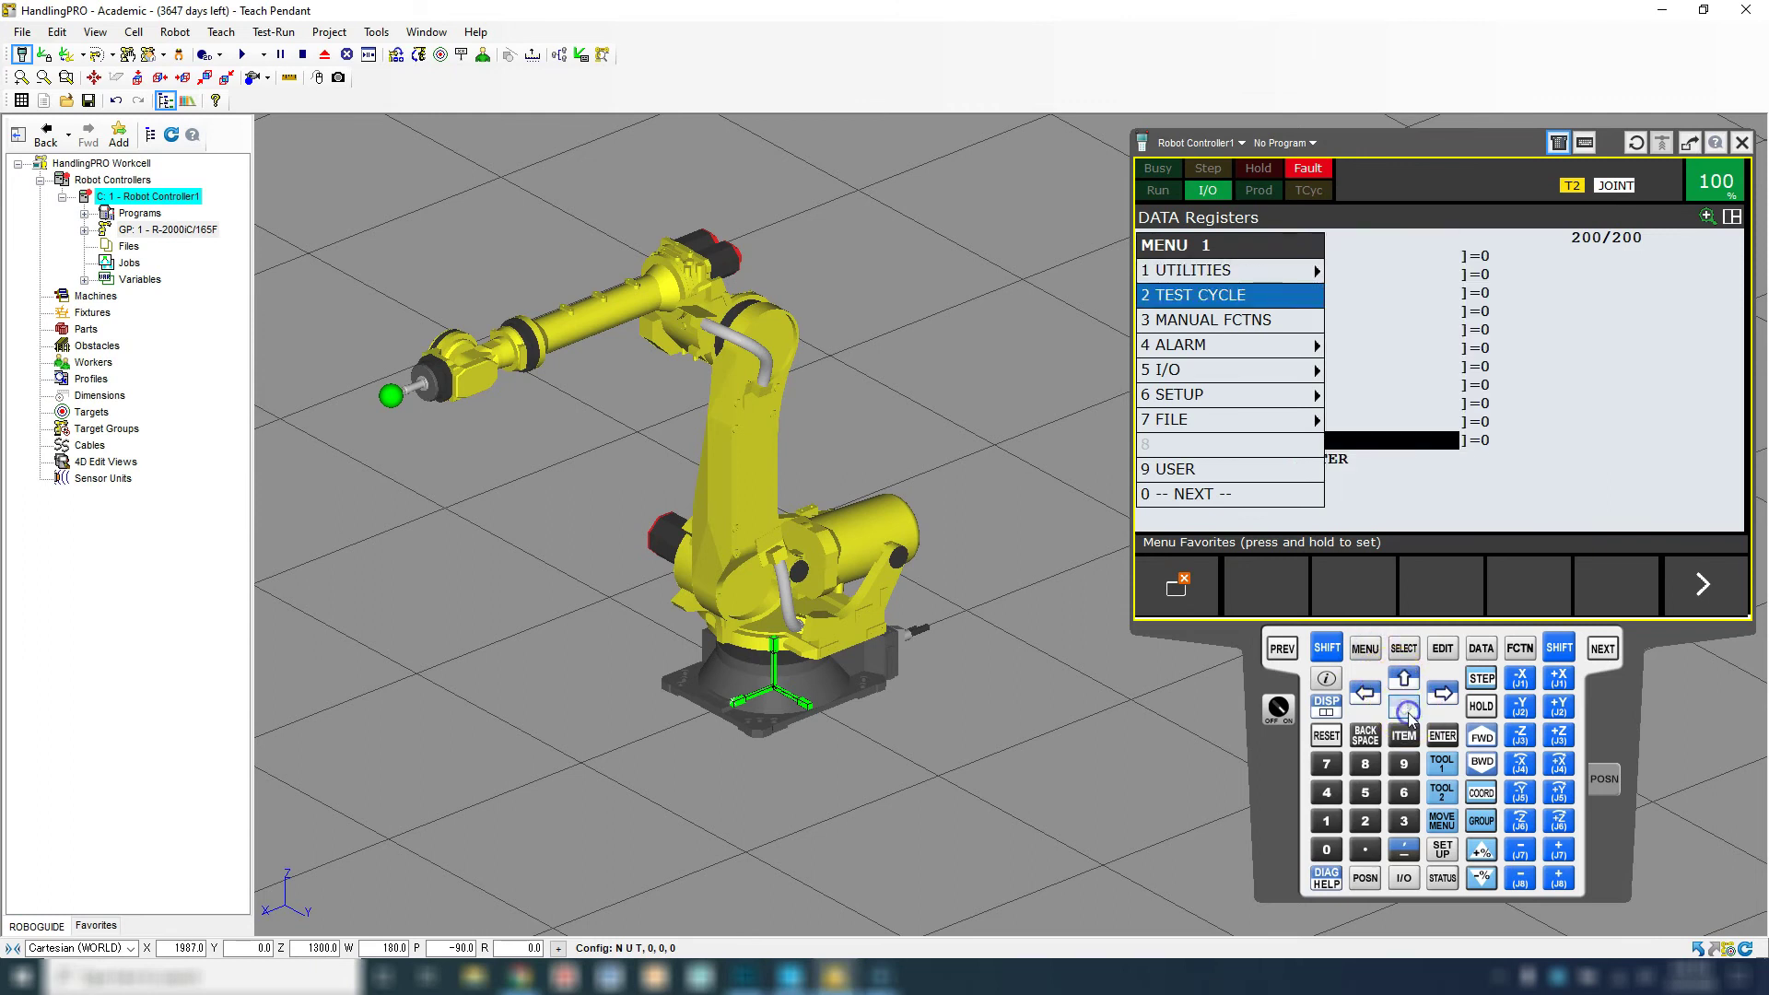
left_click(1404, 708)
left_click(1405, 707)
left_click(1444, 693)
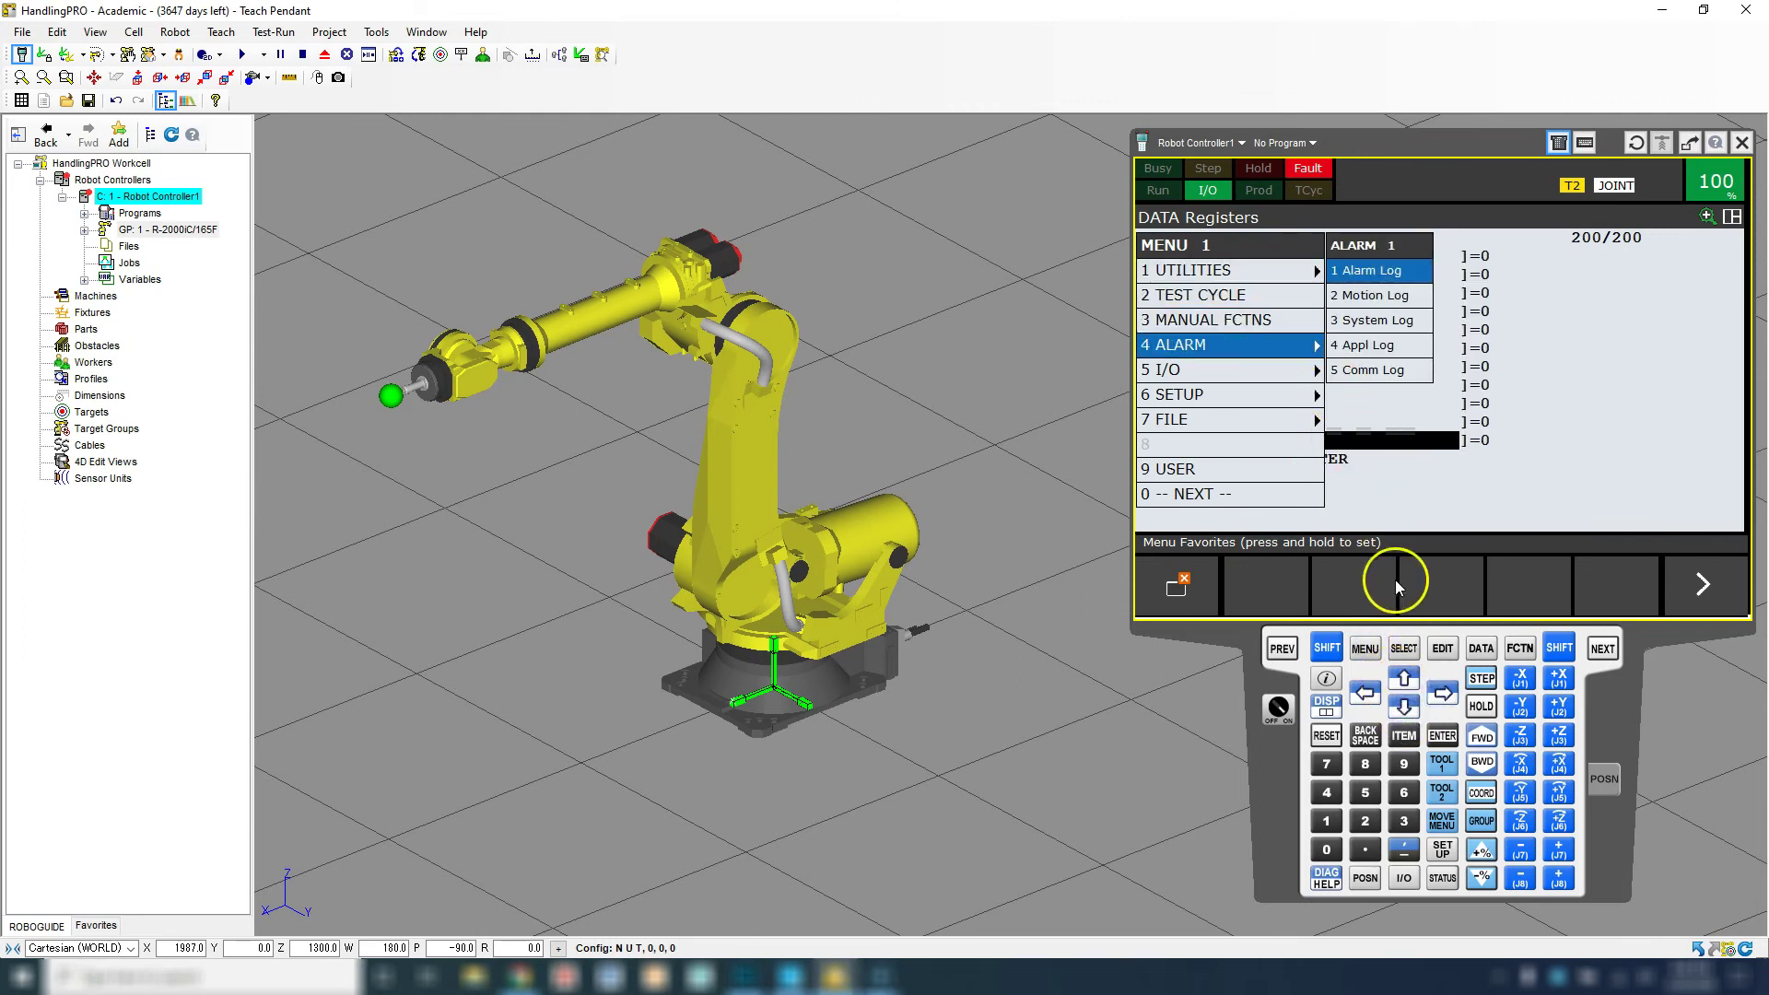
left_click(1406, 705)
left_click(1406, 705)
left_click(1405, 705)
left_click(1405, 705)
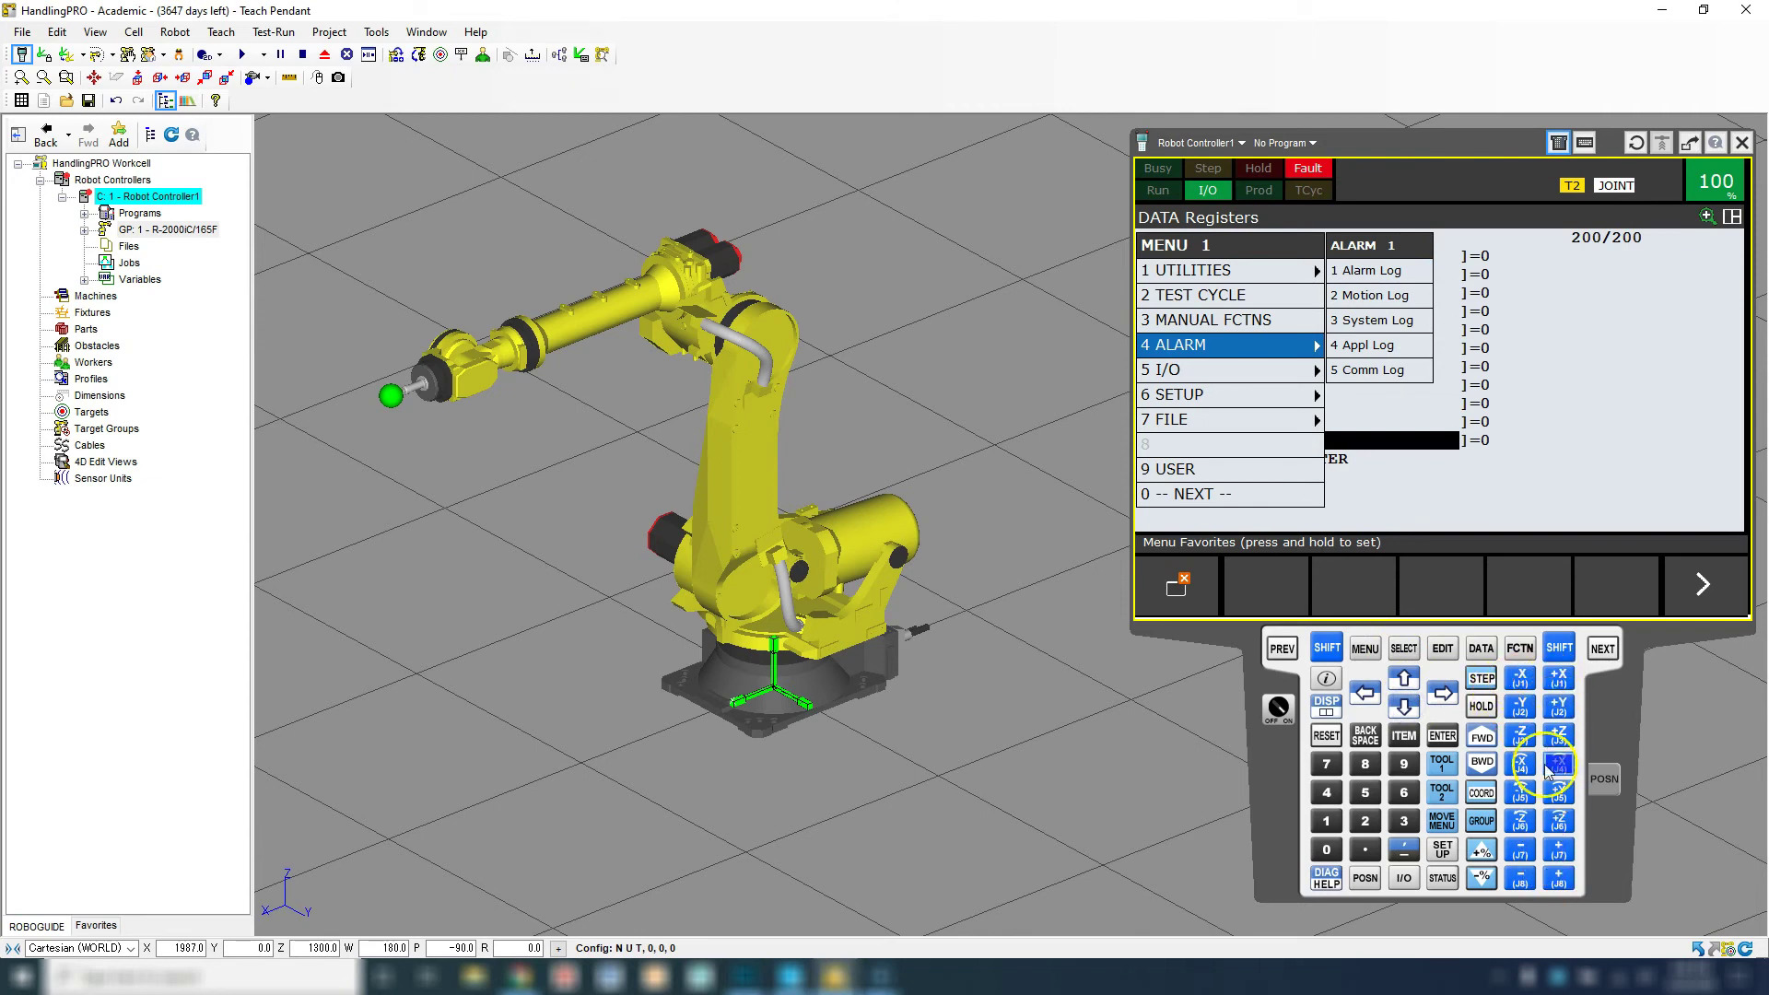
Display the joint POSITION screen and try to jog J1 in the negative direction
left_click(1366, 877)
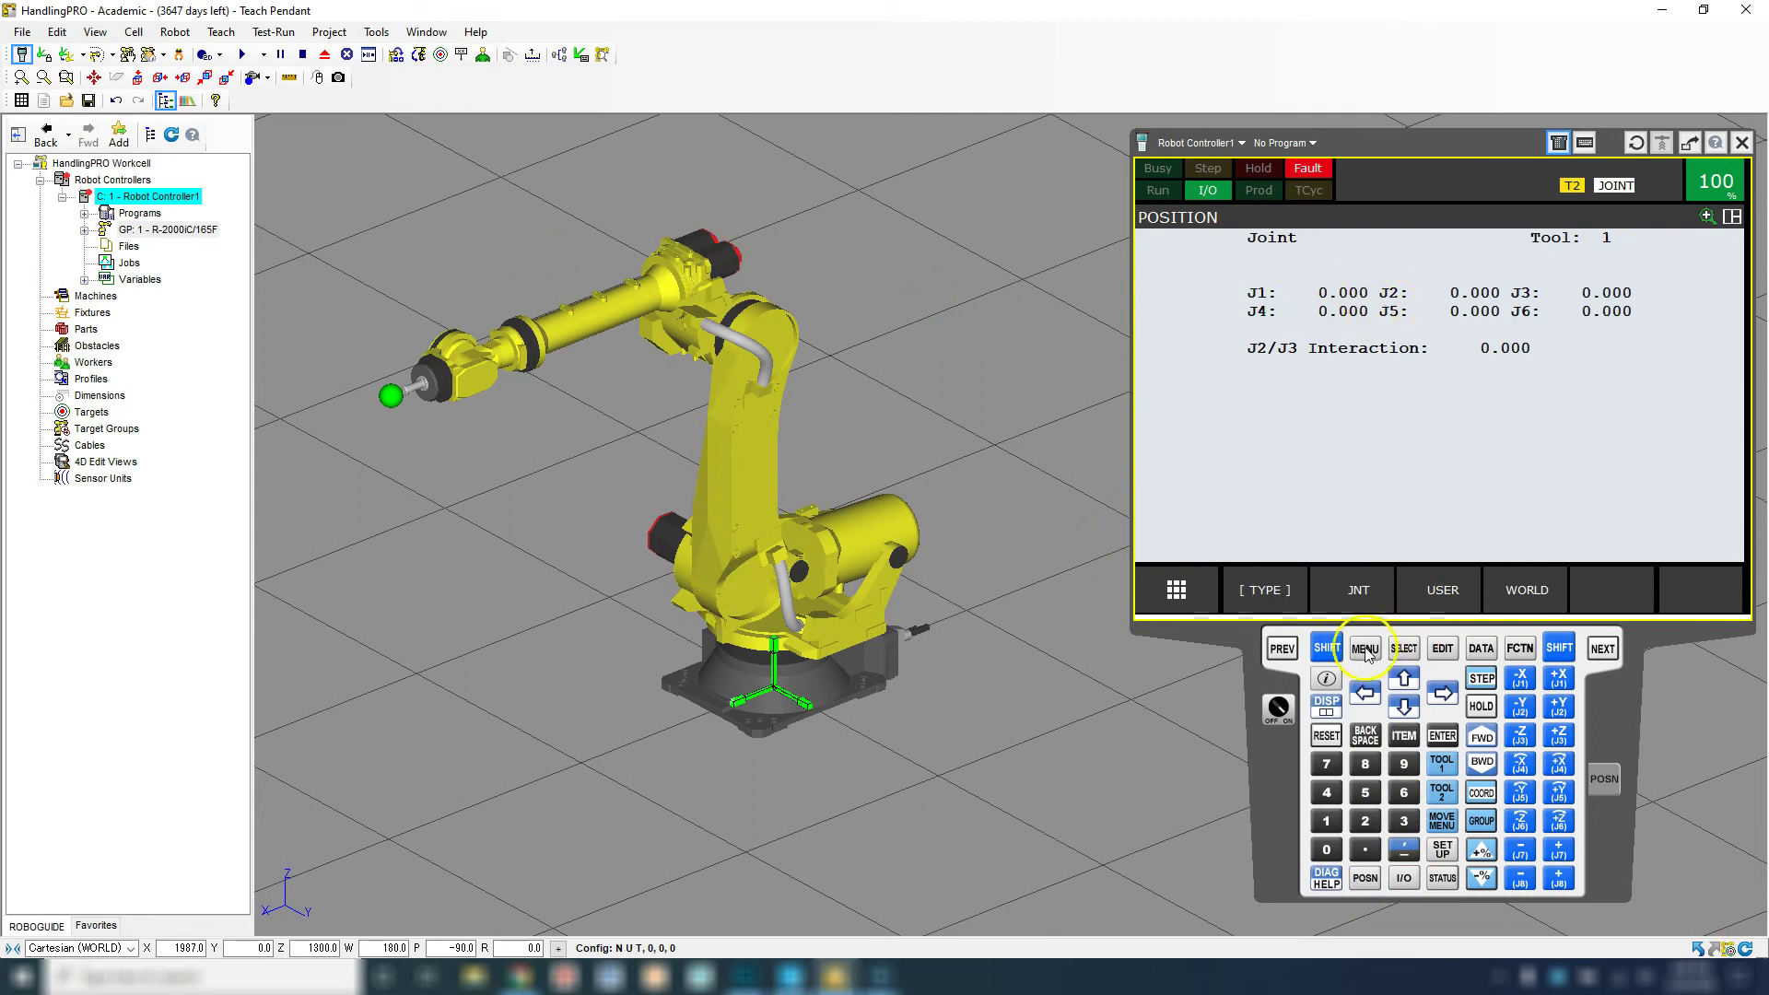
left_click(1327, 650)
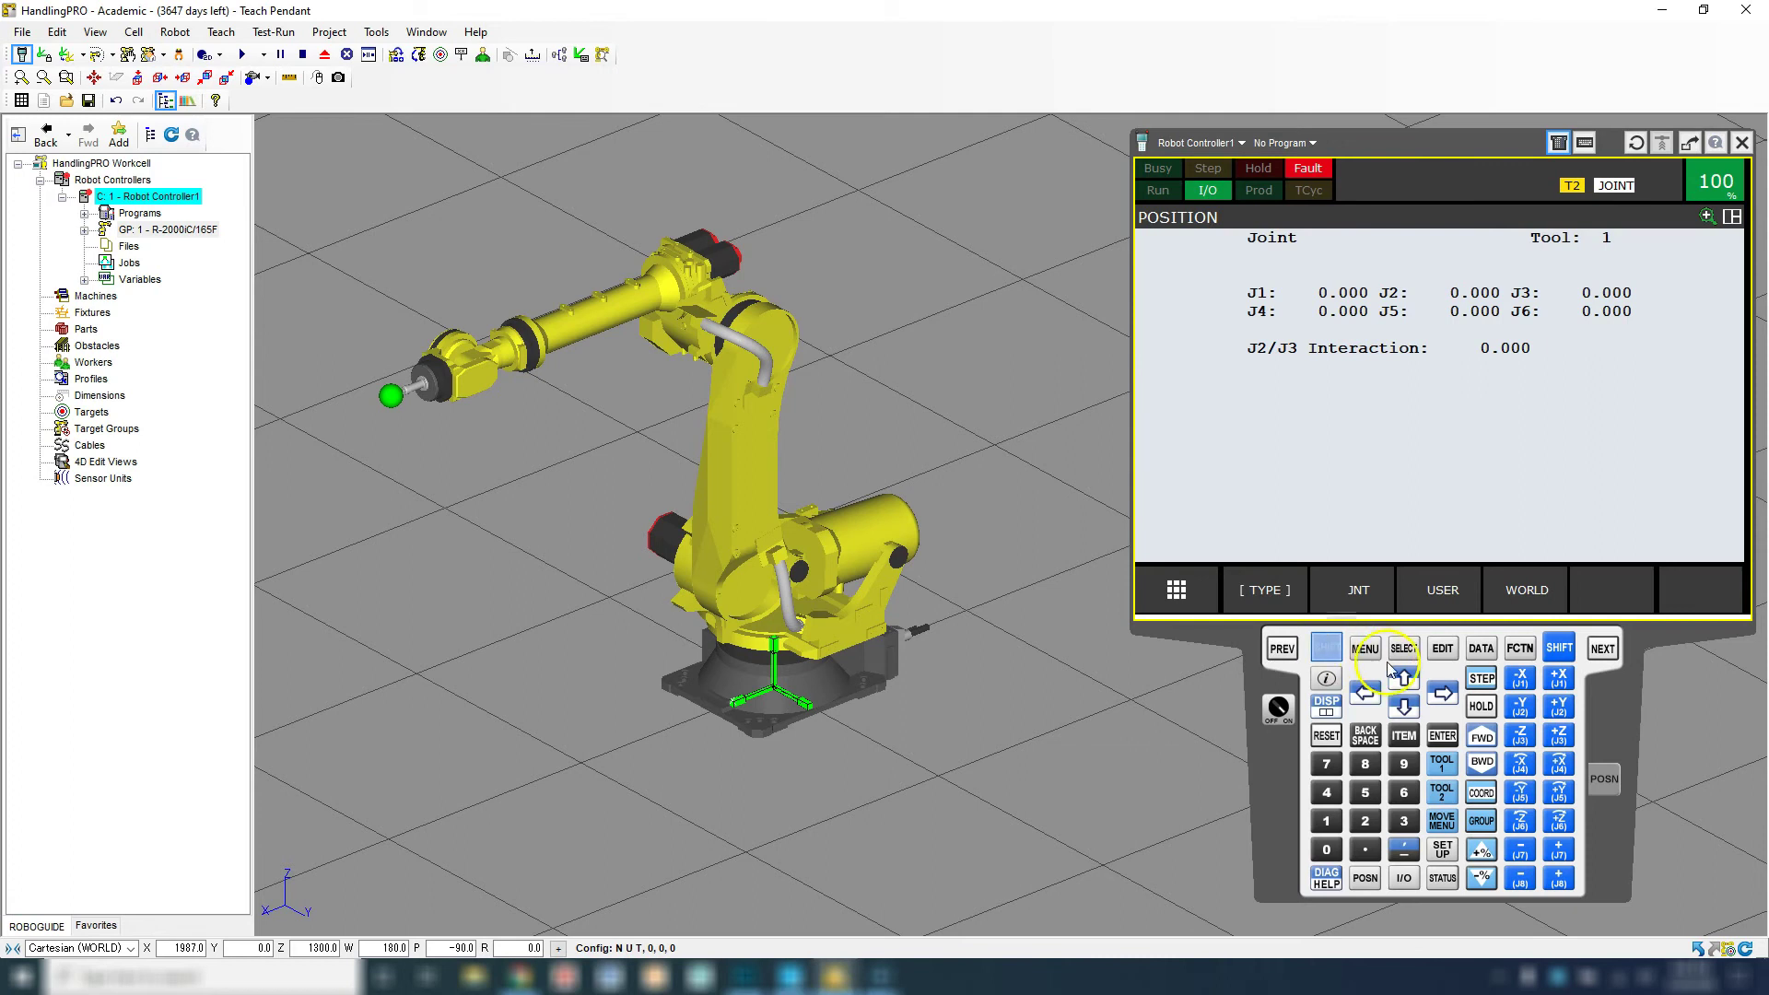
left_click(1521, 682)
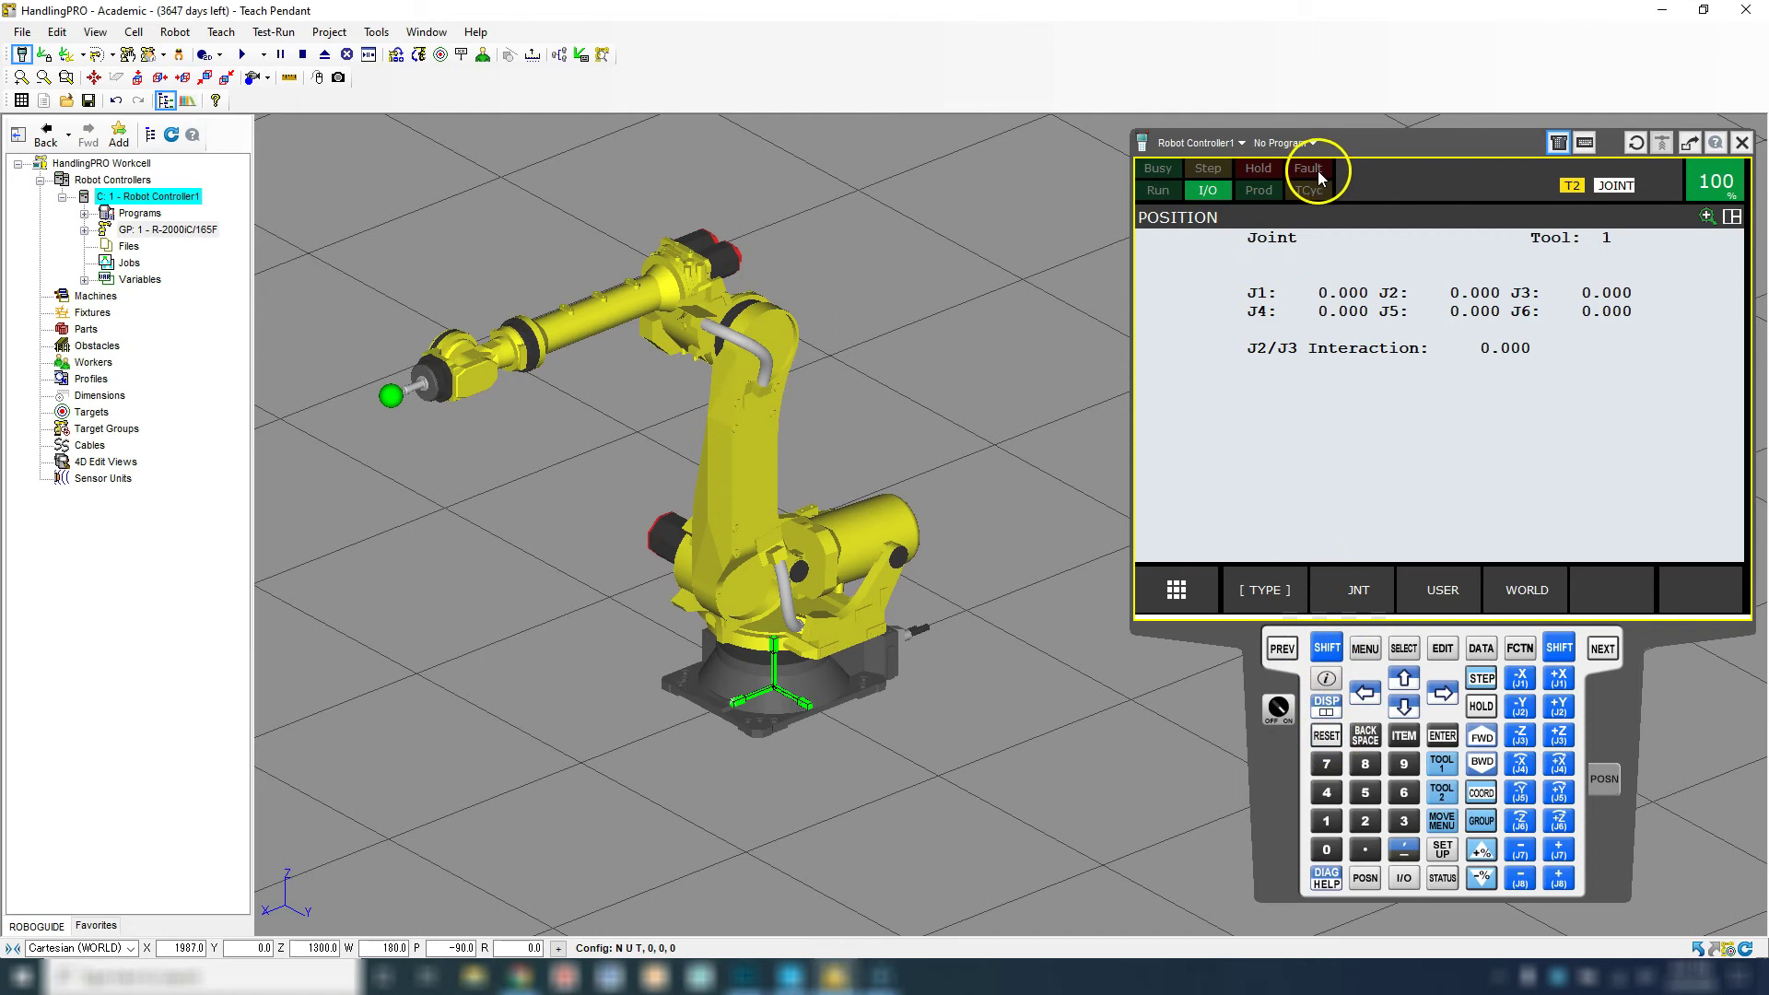
Jog the robot joint by joint to about J1 34°, J2 -25°, J3 -26°, J4 -48°, J5 -44° and J6 -74°
left_click(1327, 648)
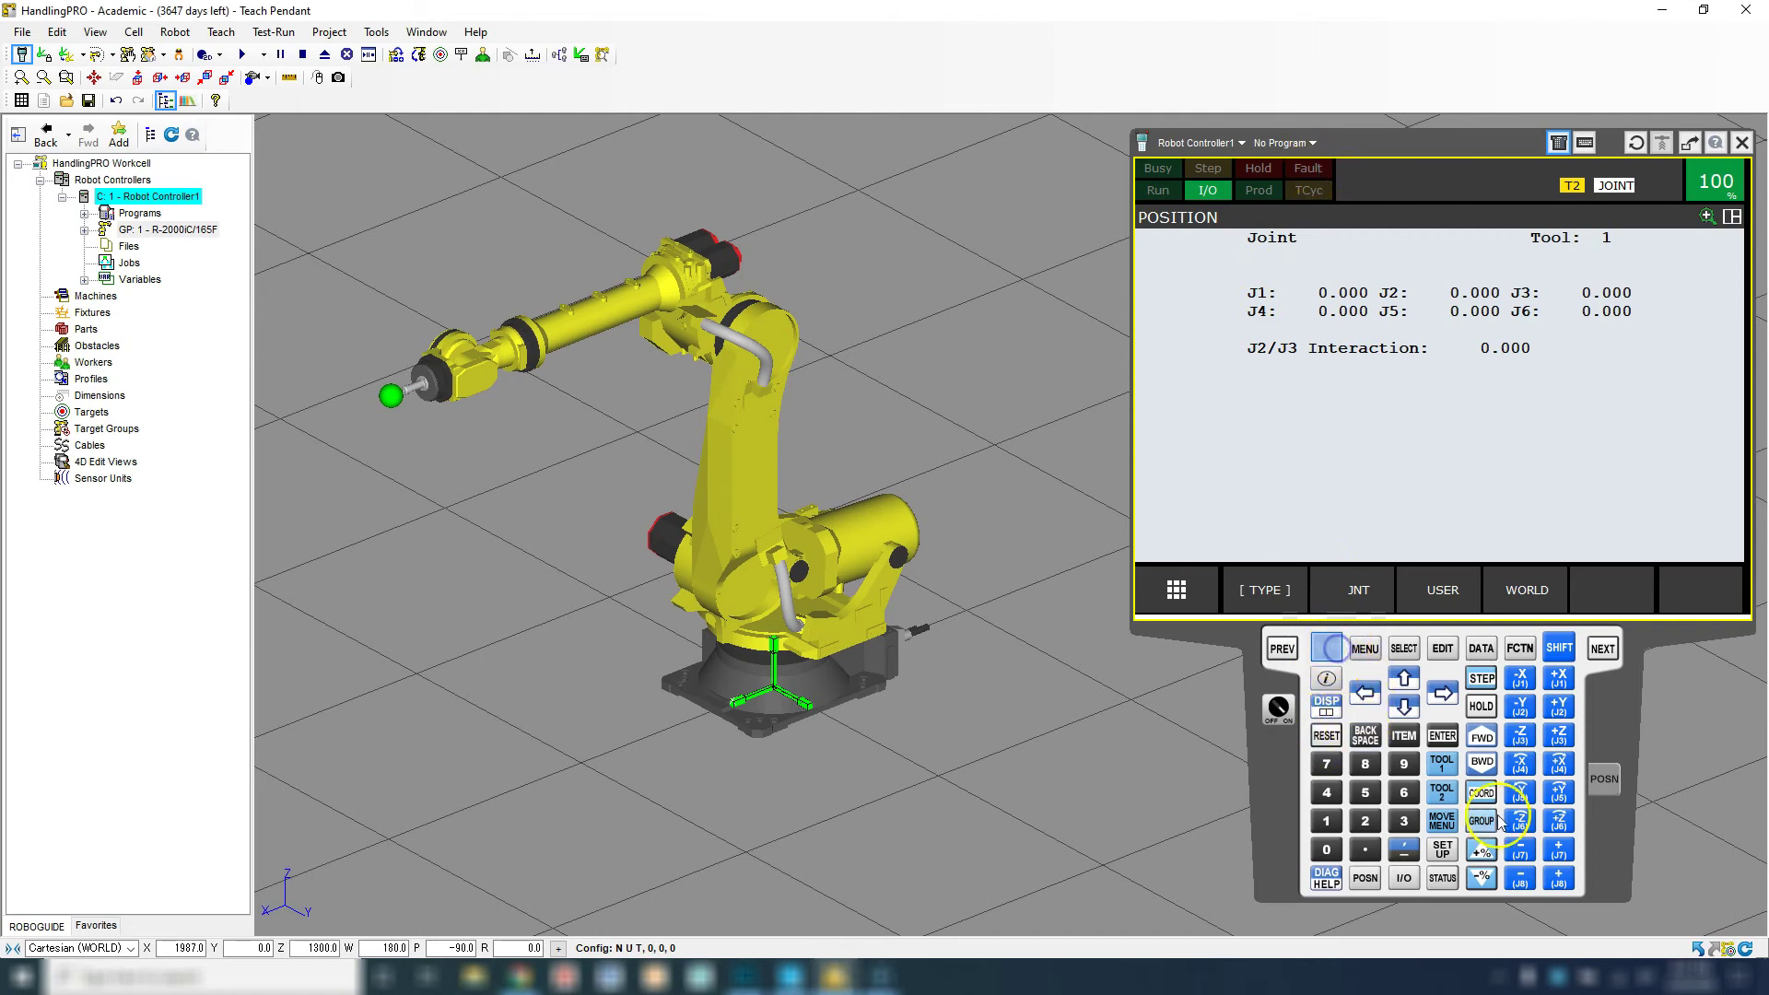
left_click(1521, 684)
left_click_drag(1522, 689, 1521, 740)
left_click_drag(1520, 765, 1520, 765)
left_click_drag(1509, 792, 1521, 832)
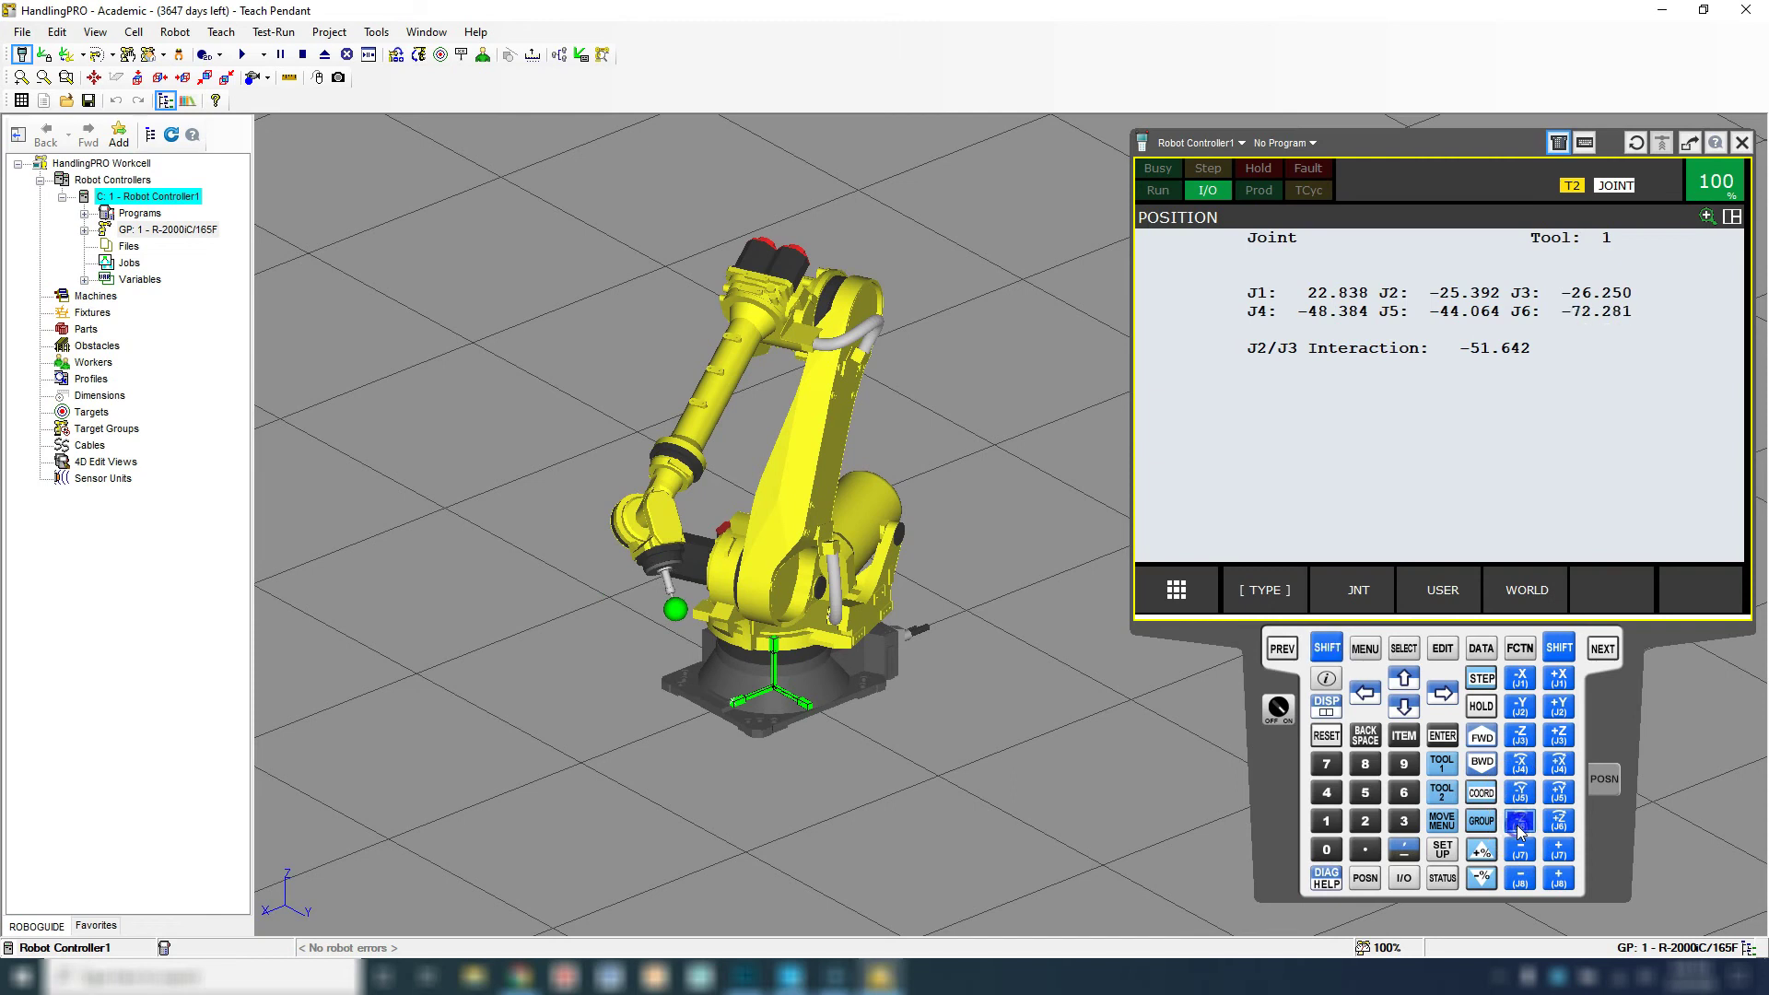
right_click_drag(843, 532, 753, 573)
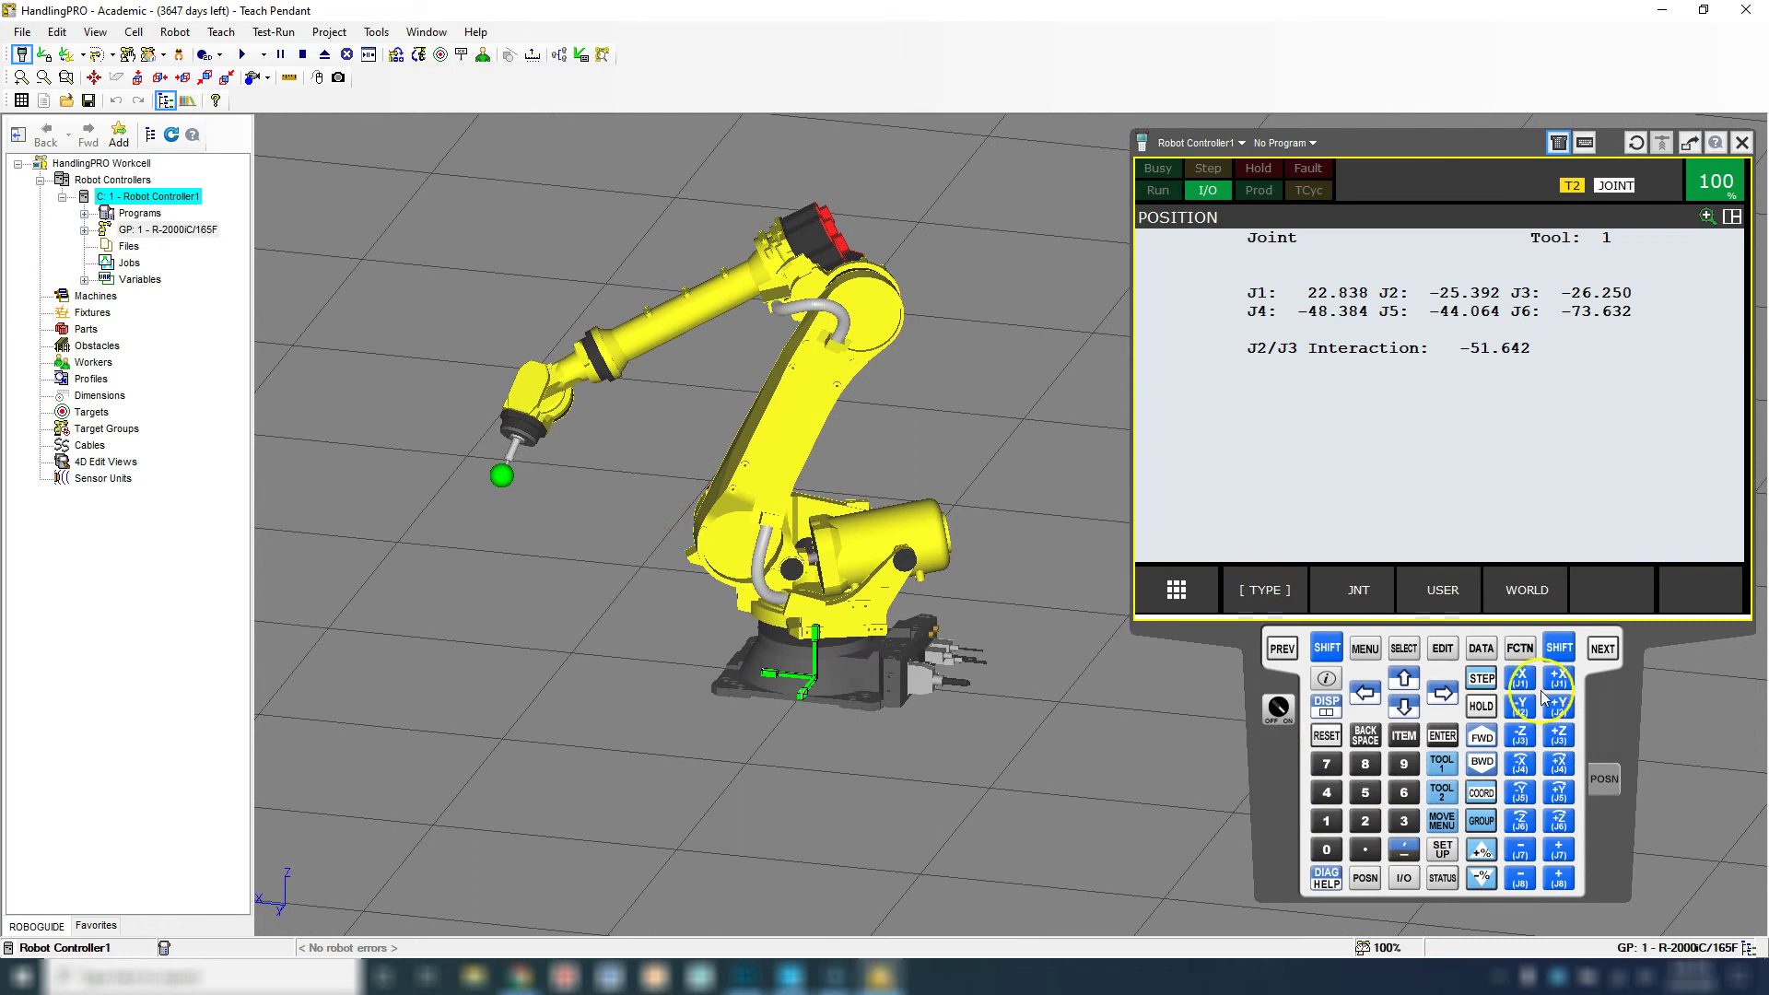
left_click_drag(1558, 680, 1558, 682, "shift")
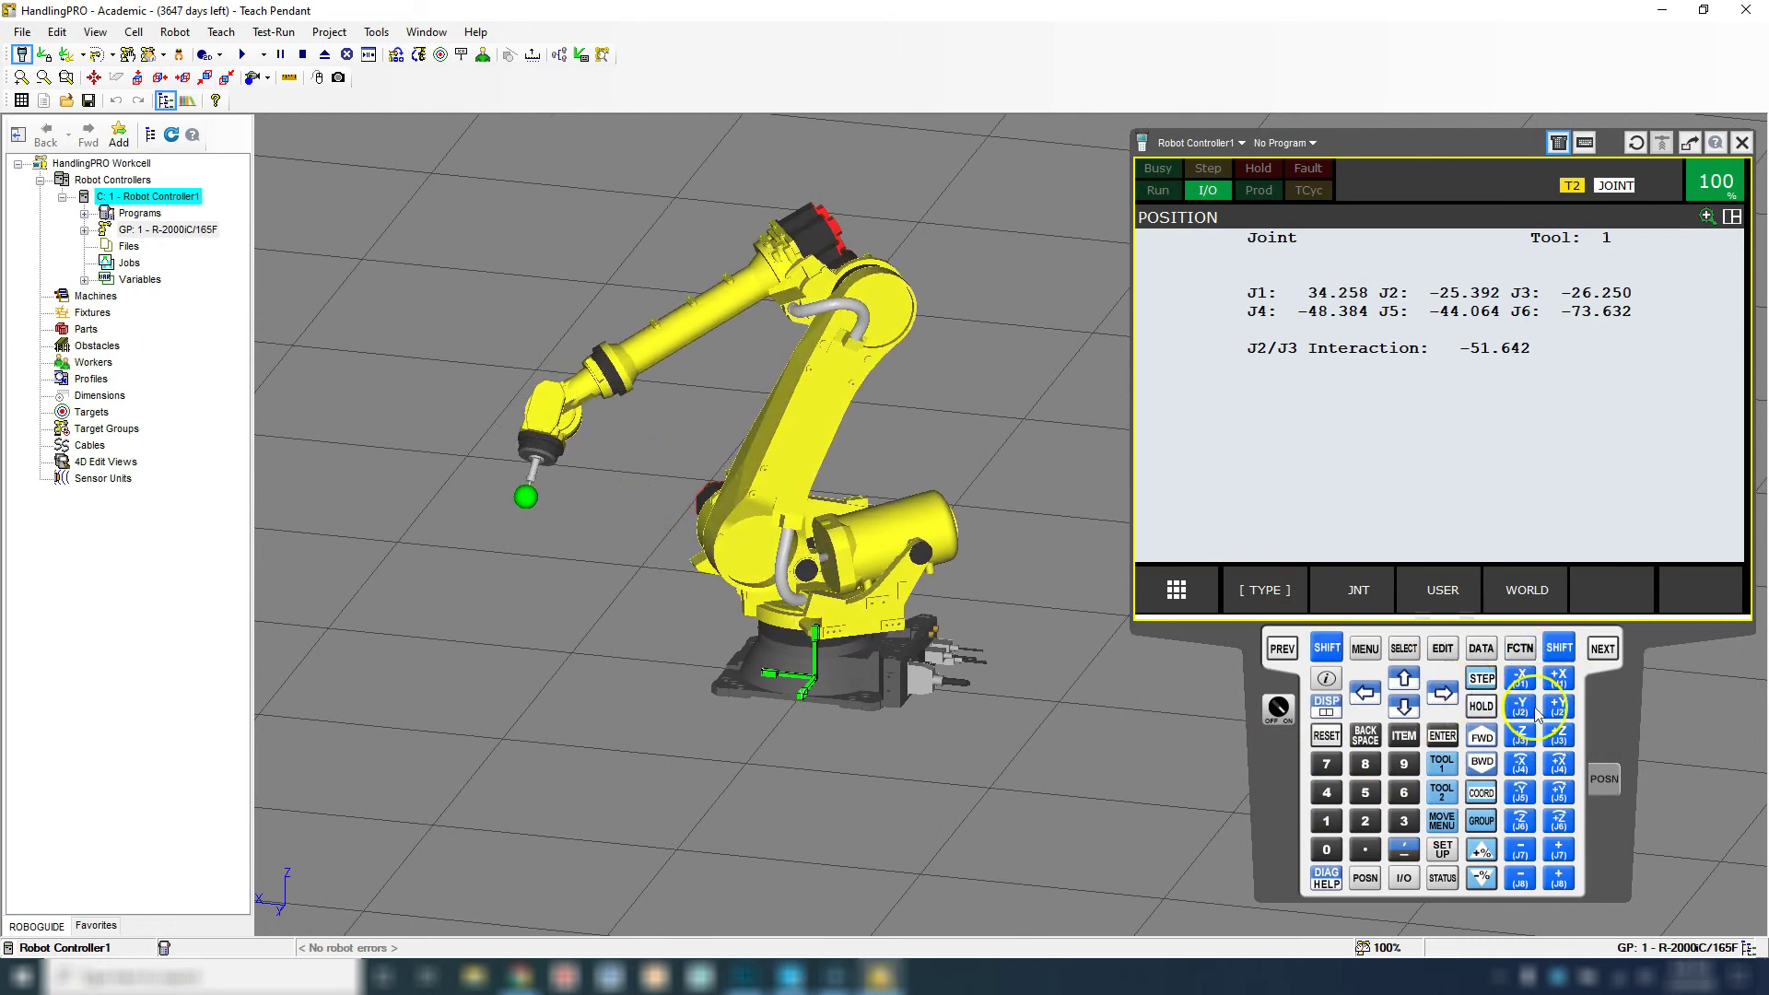
Lower the jog speed override to 60% in 5% increments
left_click(1480, 879)
left_click(1479, 879)
left_click(1479, 878)
left_click(1479, 879)
left_click(1480, 878)
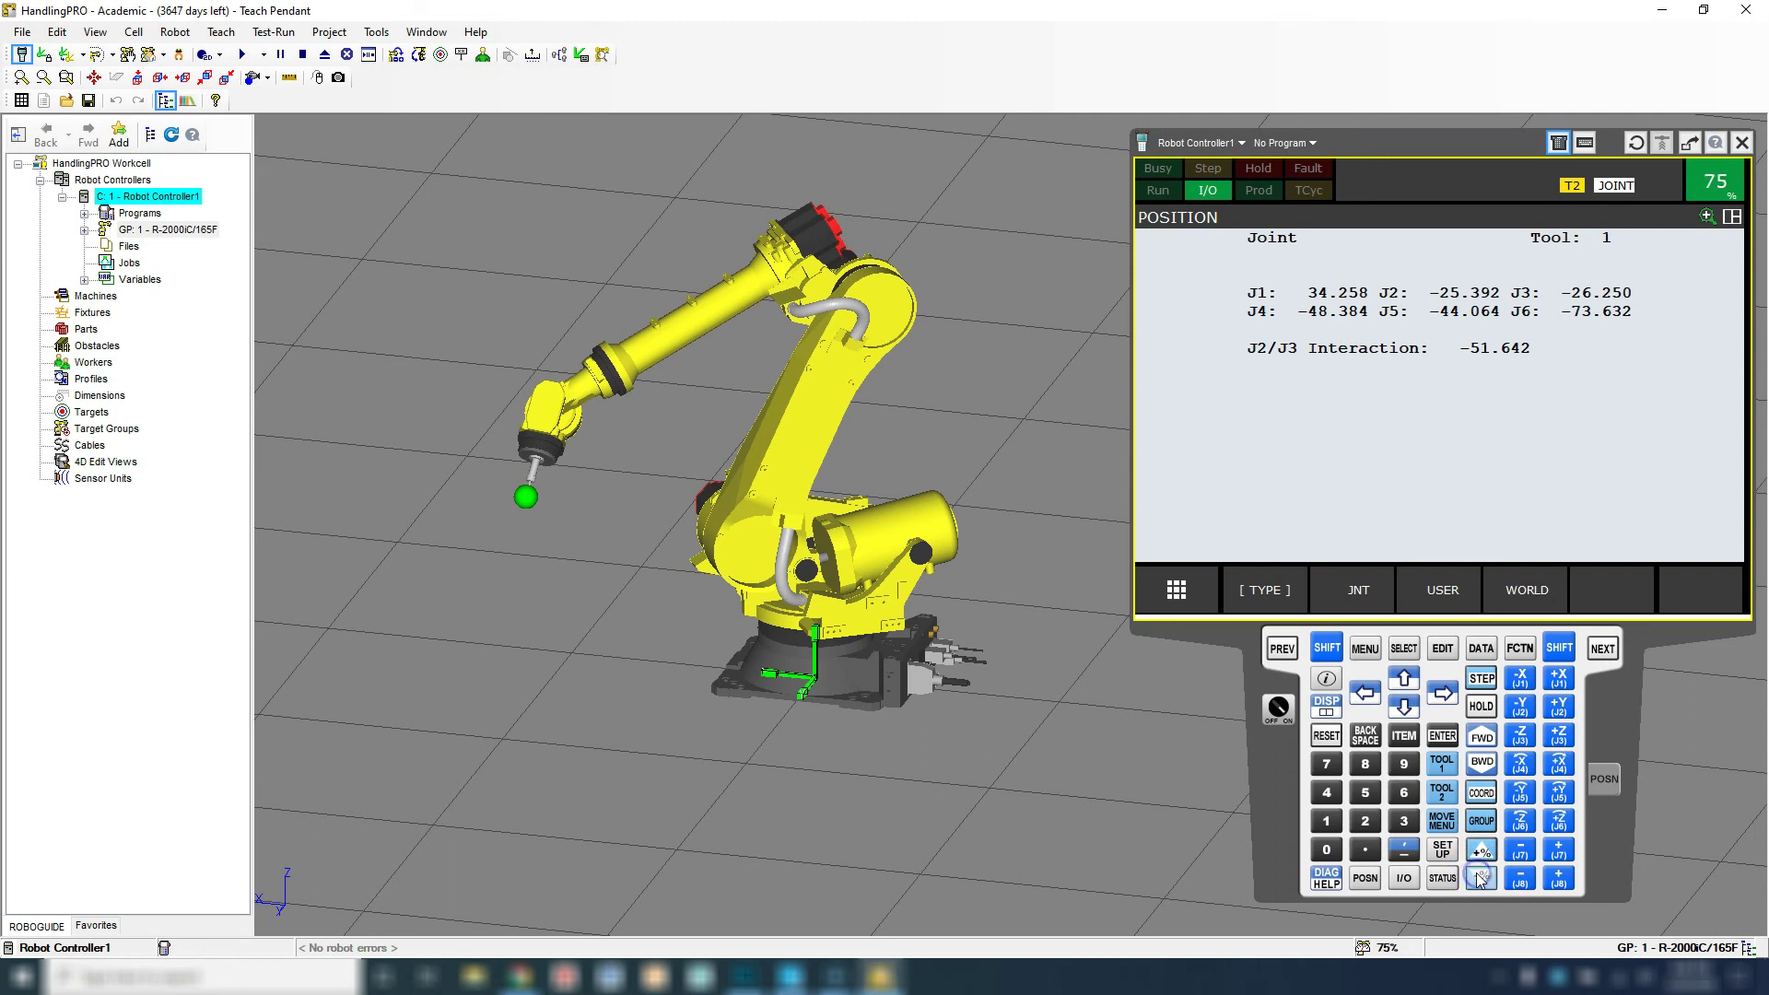
left_click(1479, 878)
left_click(1479, 878)
left_click(1480, 878)
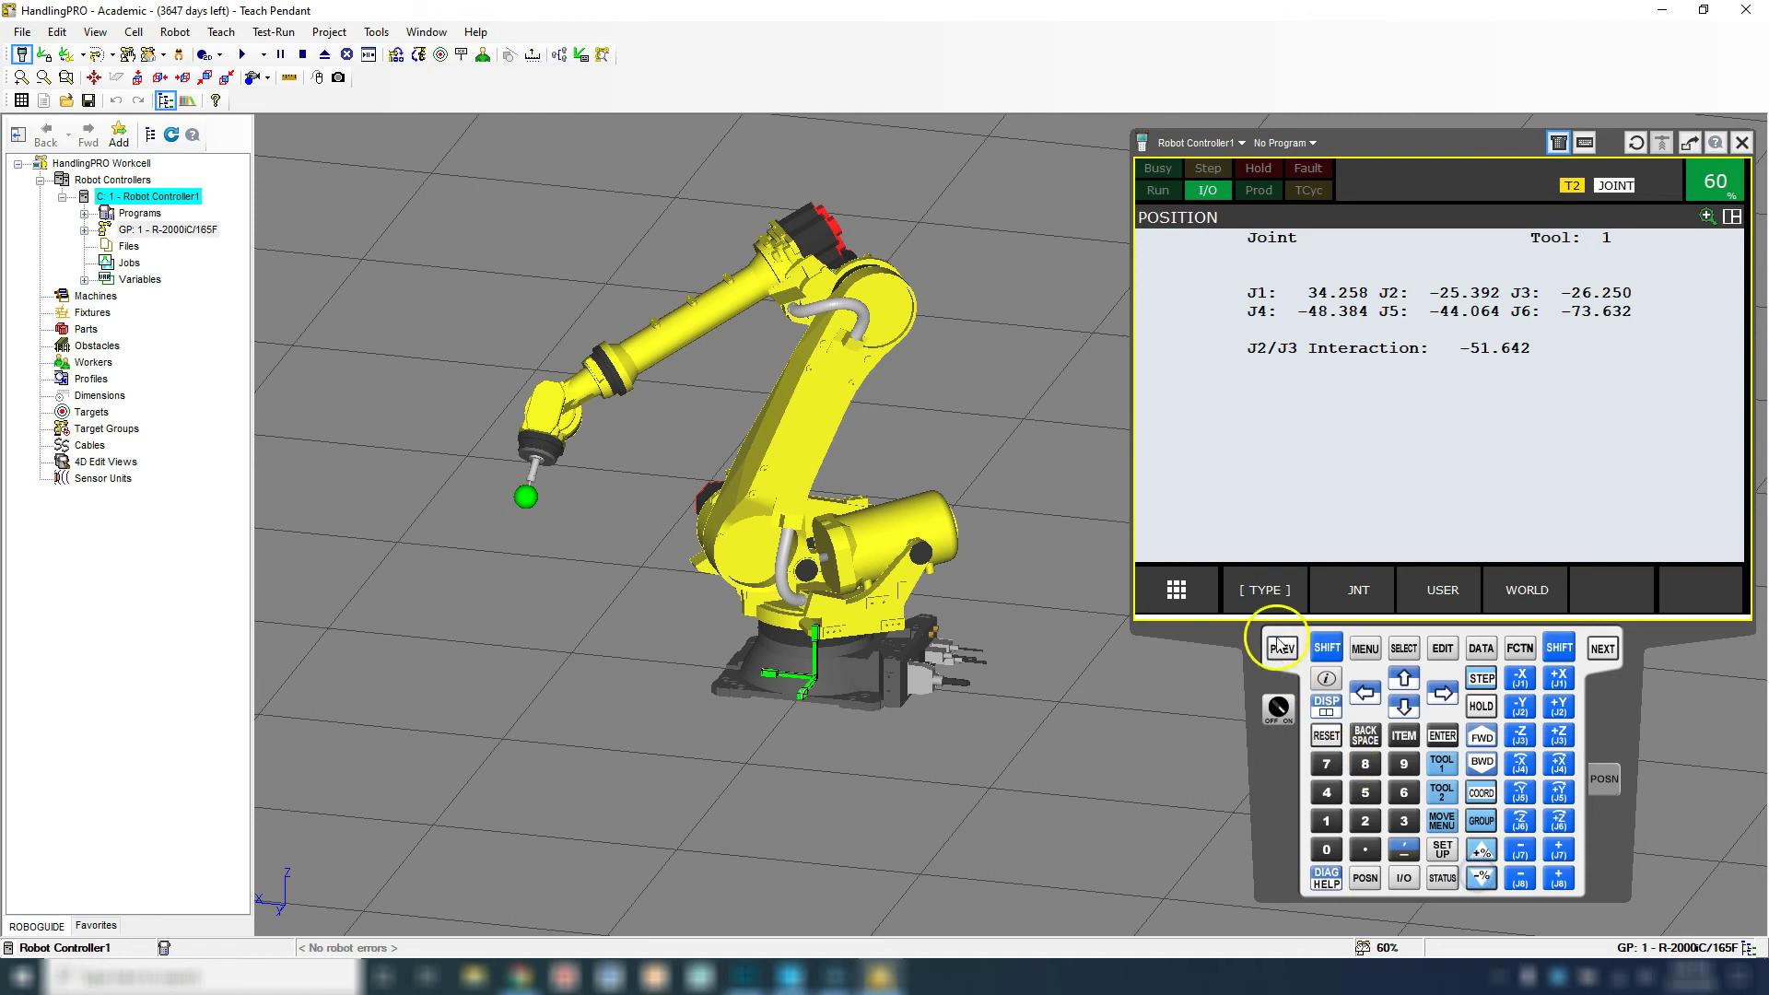
Lower the jog speed override to VFINE using the large increments
left_click(1327, 648)
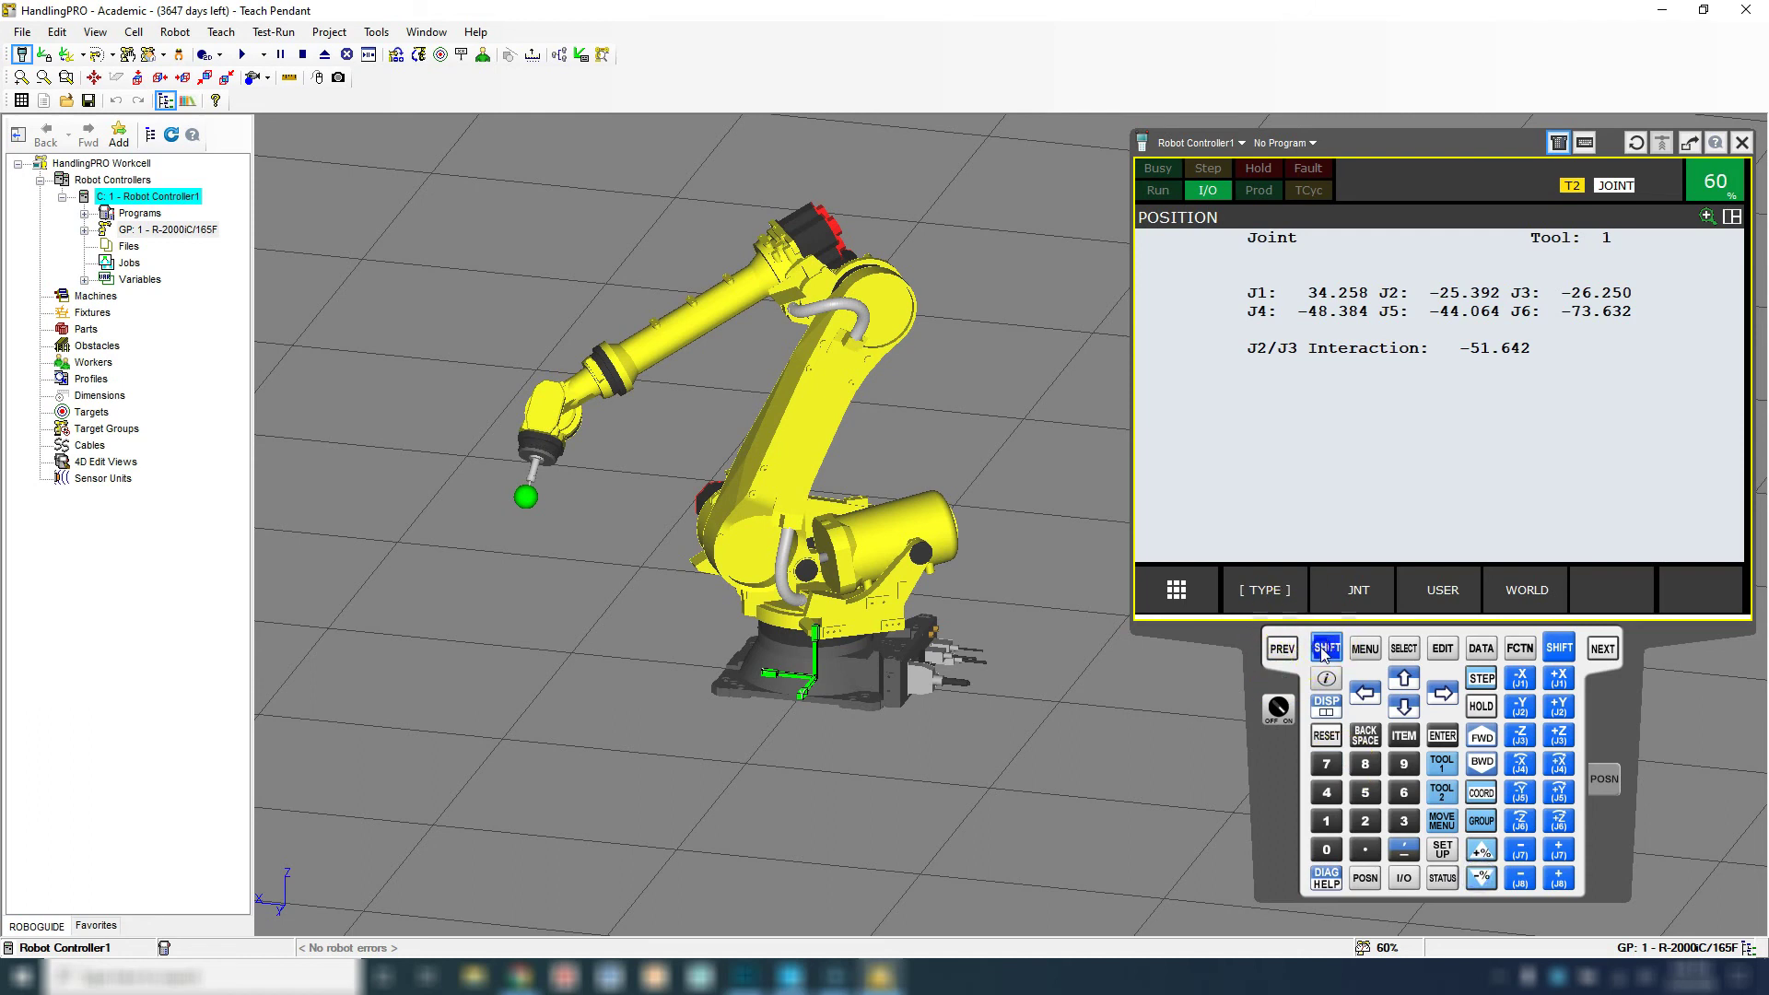
left_click(1486, 879)
left_click(1486, 879)
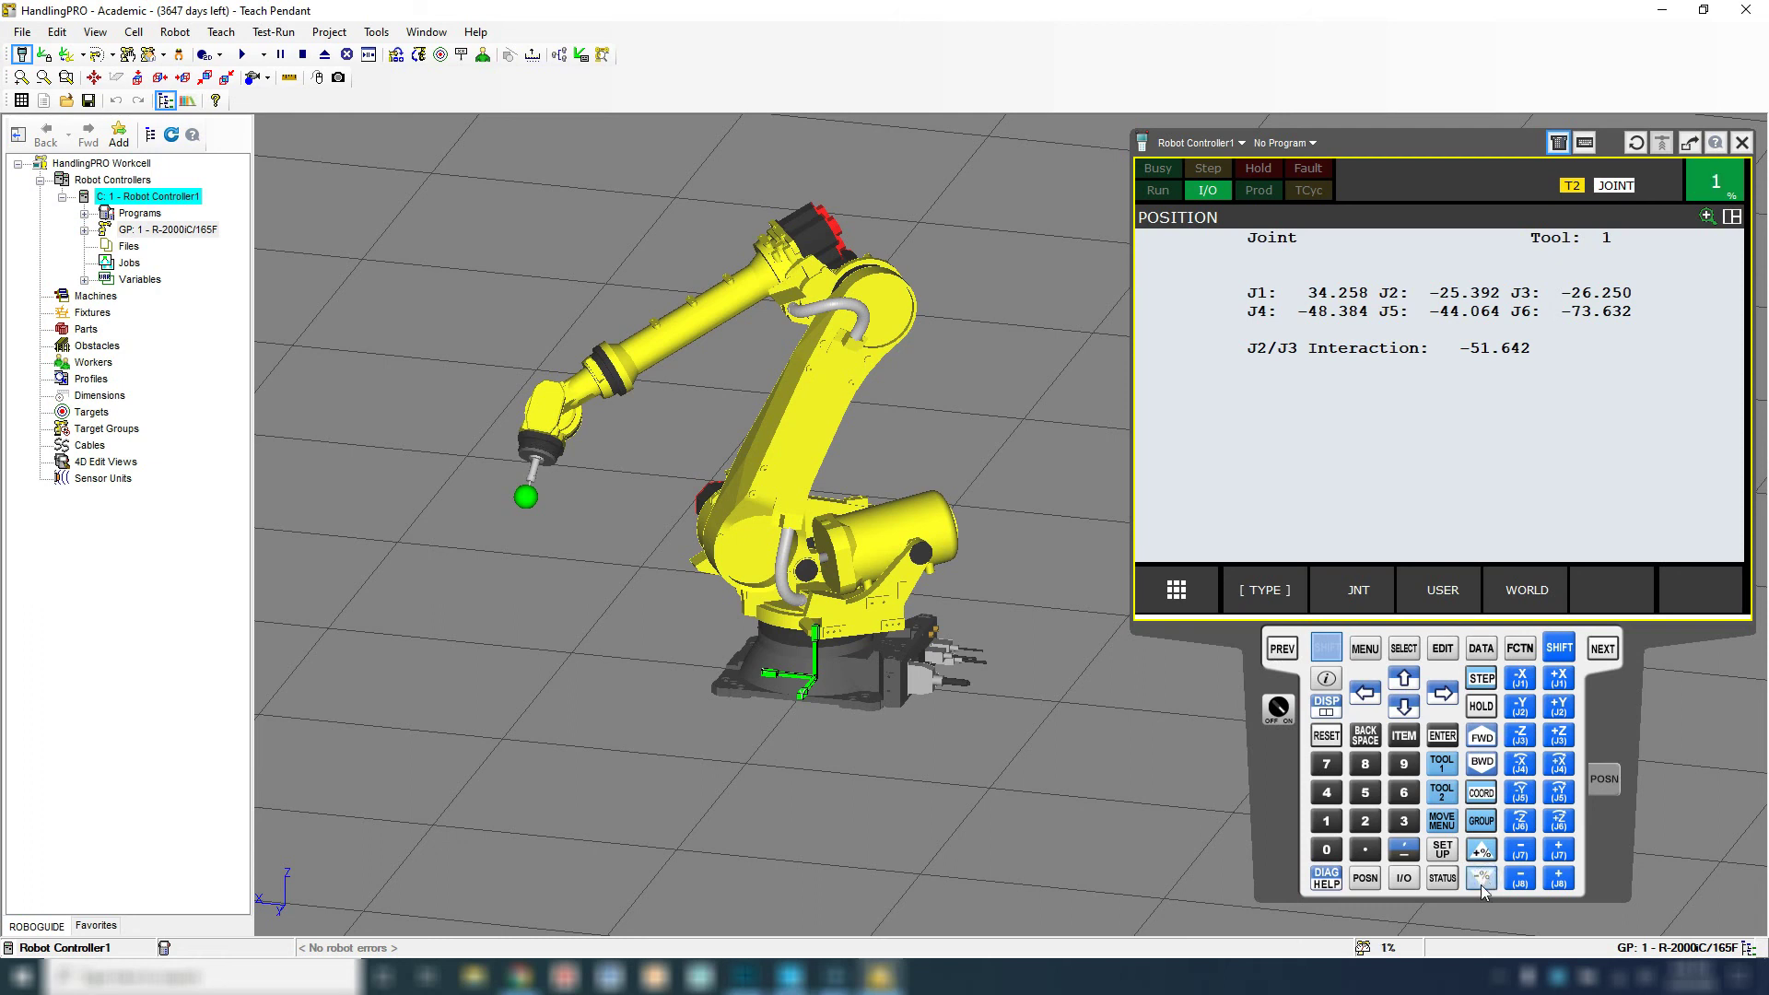
left_click(1482, 887)
left_click(1484, 887)
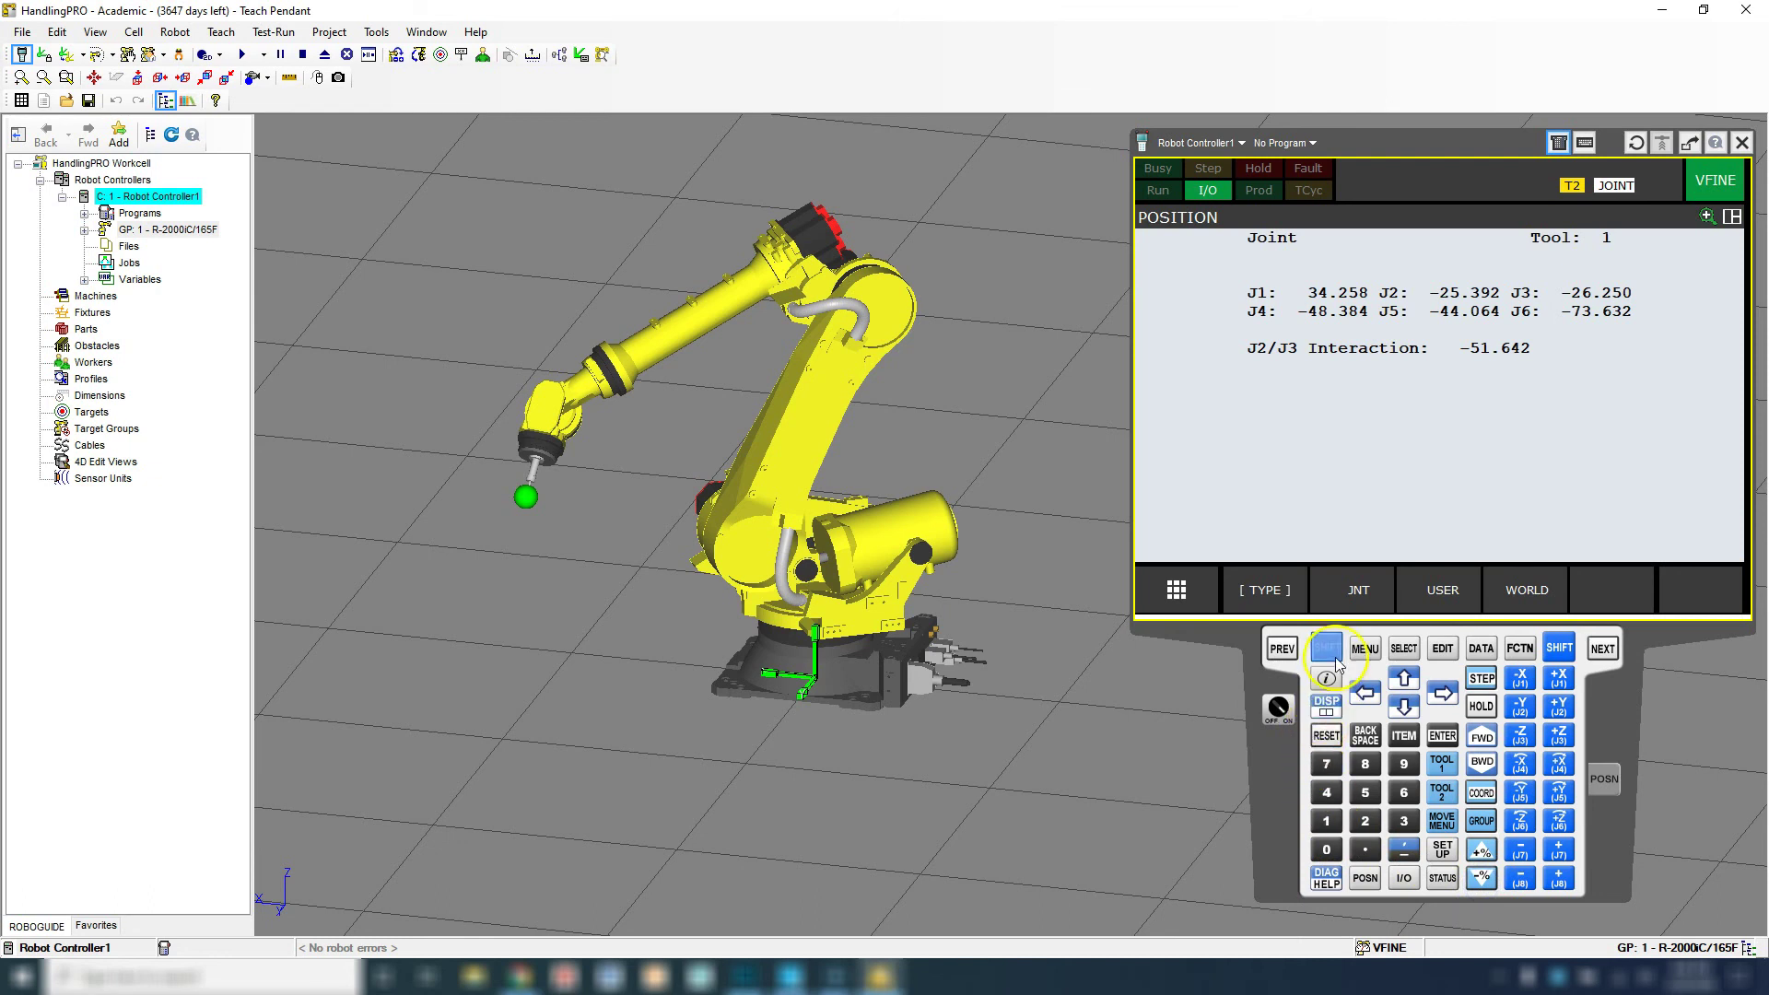
Try to jog J4 in the negative direction at the VFINE override
left_click(1528, 777)
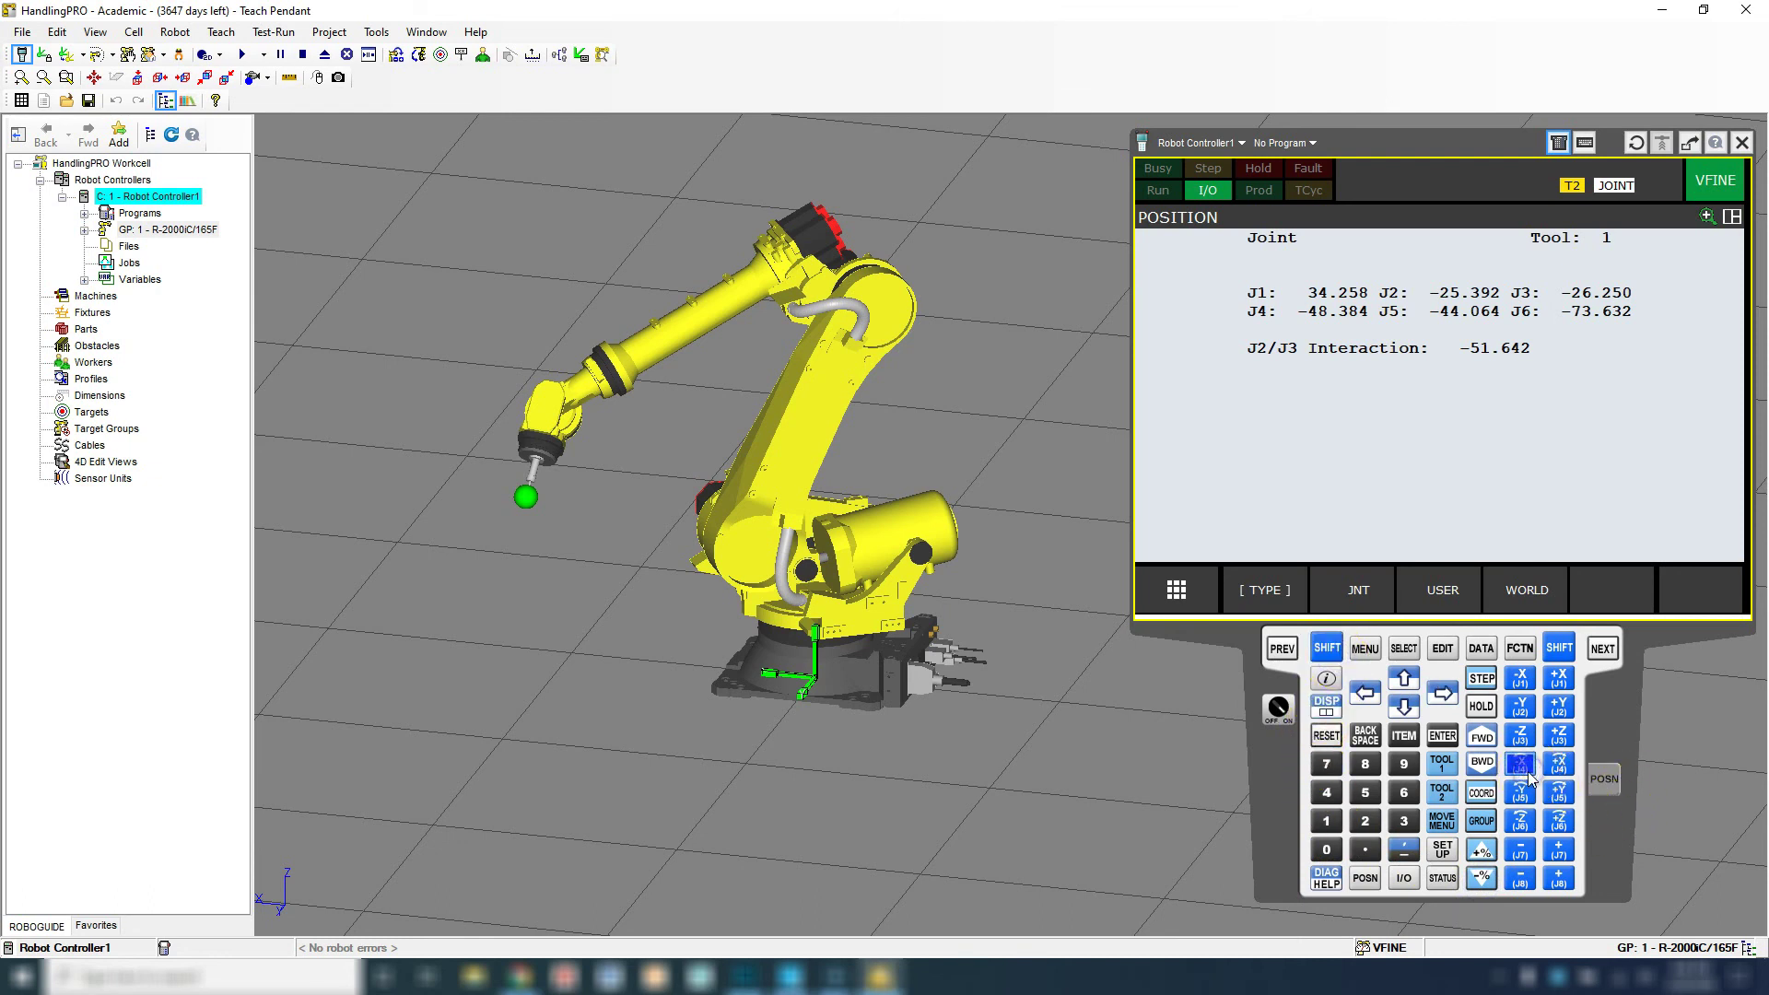
left_click(1528, 777)
left_click(1645, 446)
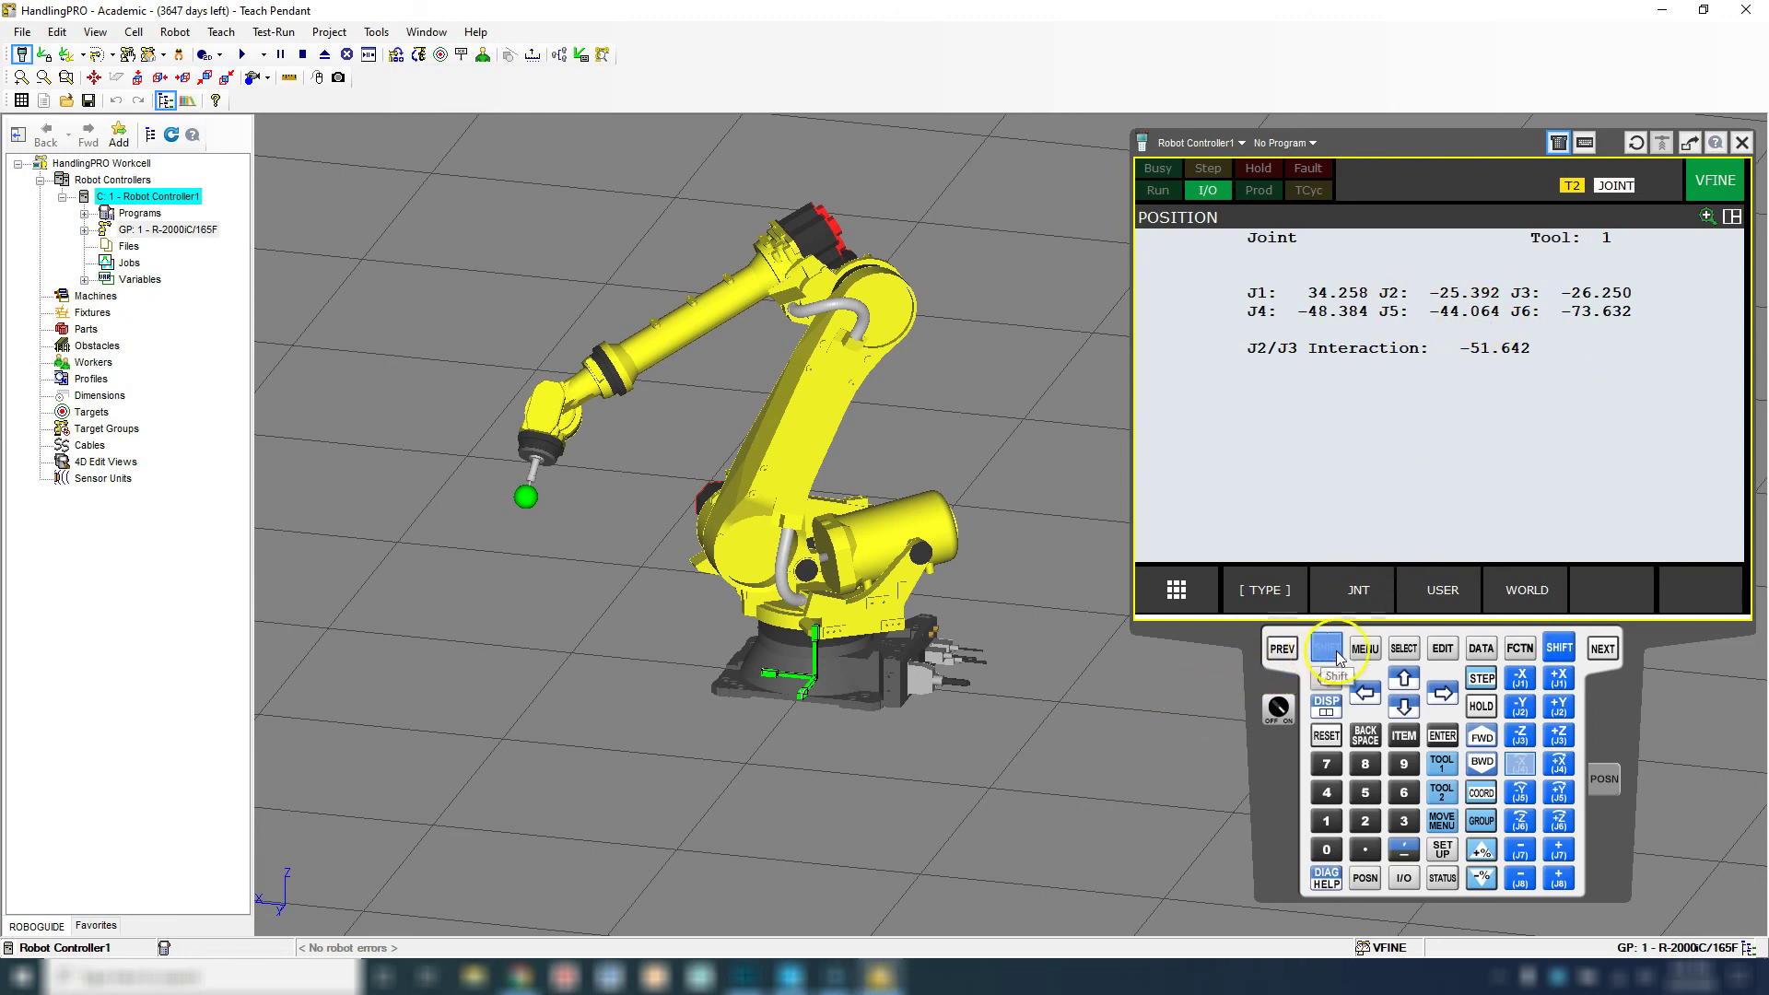
Raise the jog speed override to 35% in small increments
left_click(1482, 851)
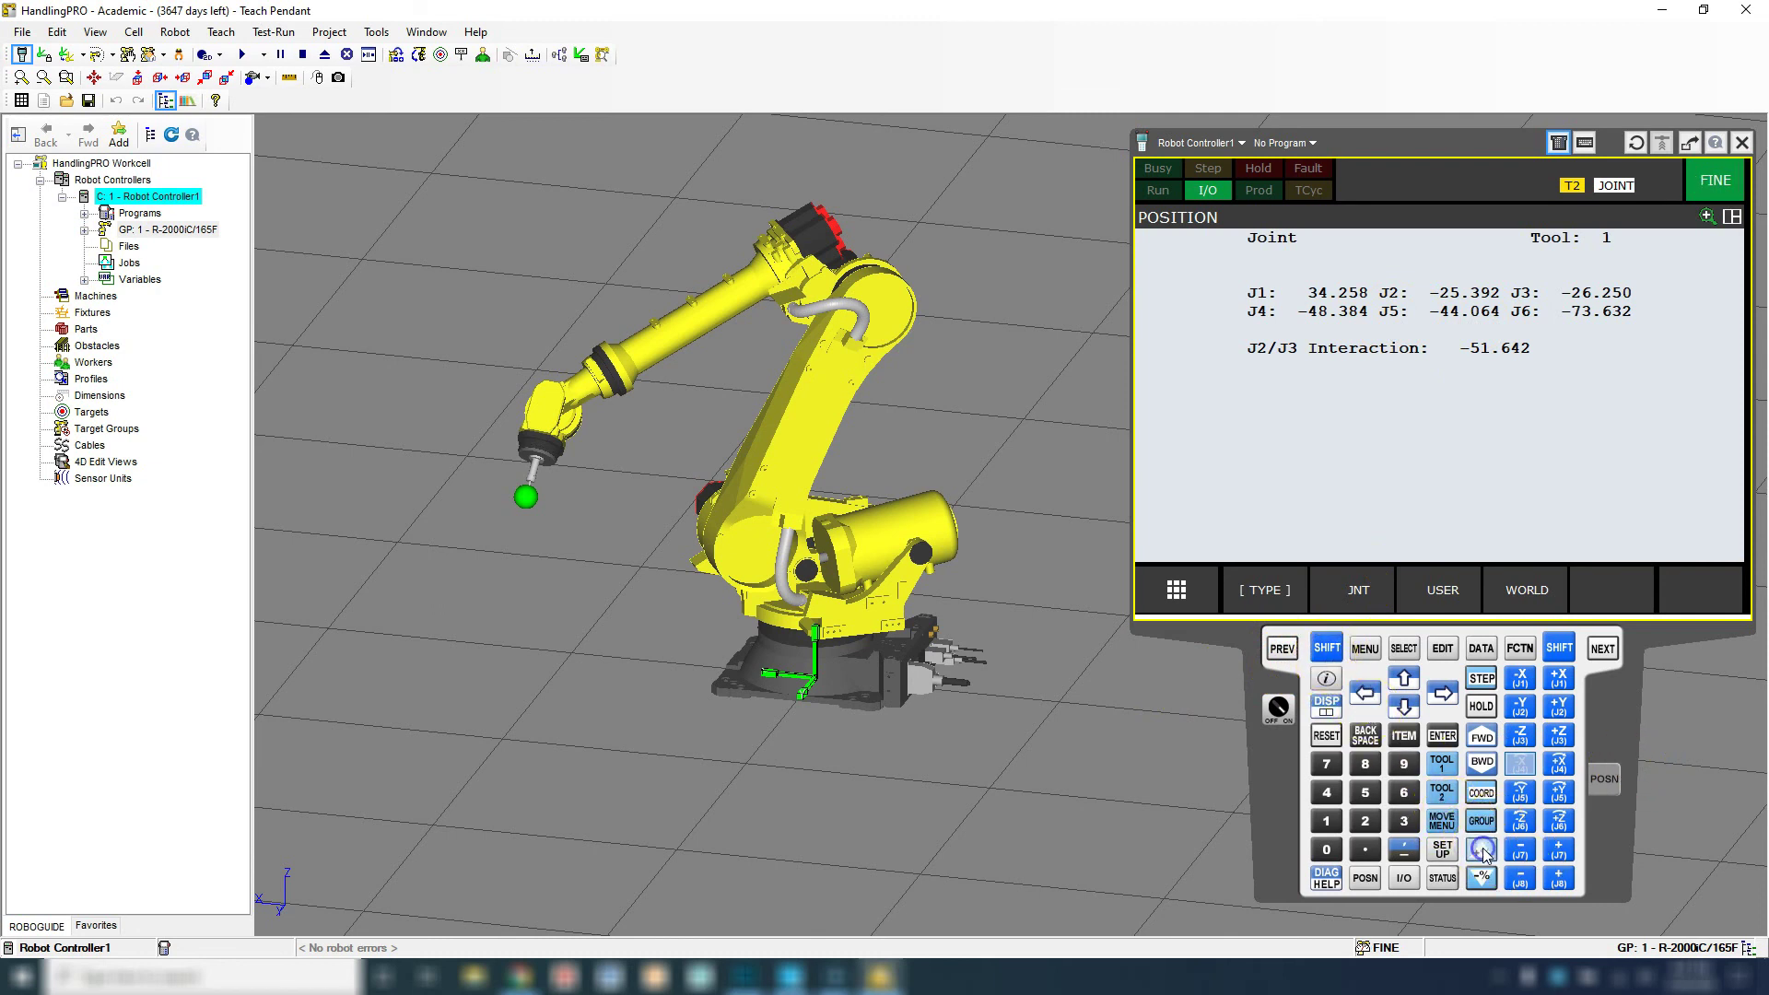
left_click(1482, 851)
left_click(1482, 850)
left_click(1482, 850)
left_click(1482, 851)
left_click(1482, 850)
left_click(1482, 851)
left_click(1482, 851)
left_click(1482, 851)
left_click(1481, 851)
left_click(1482, 851)
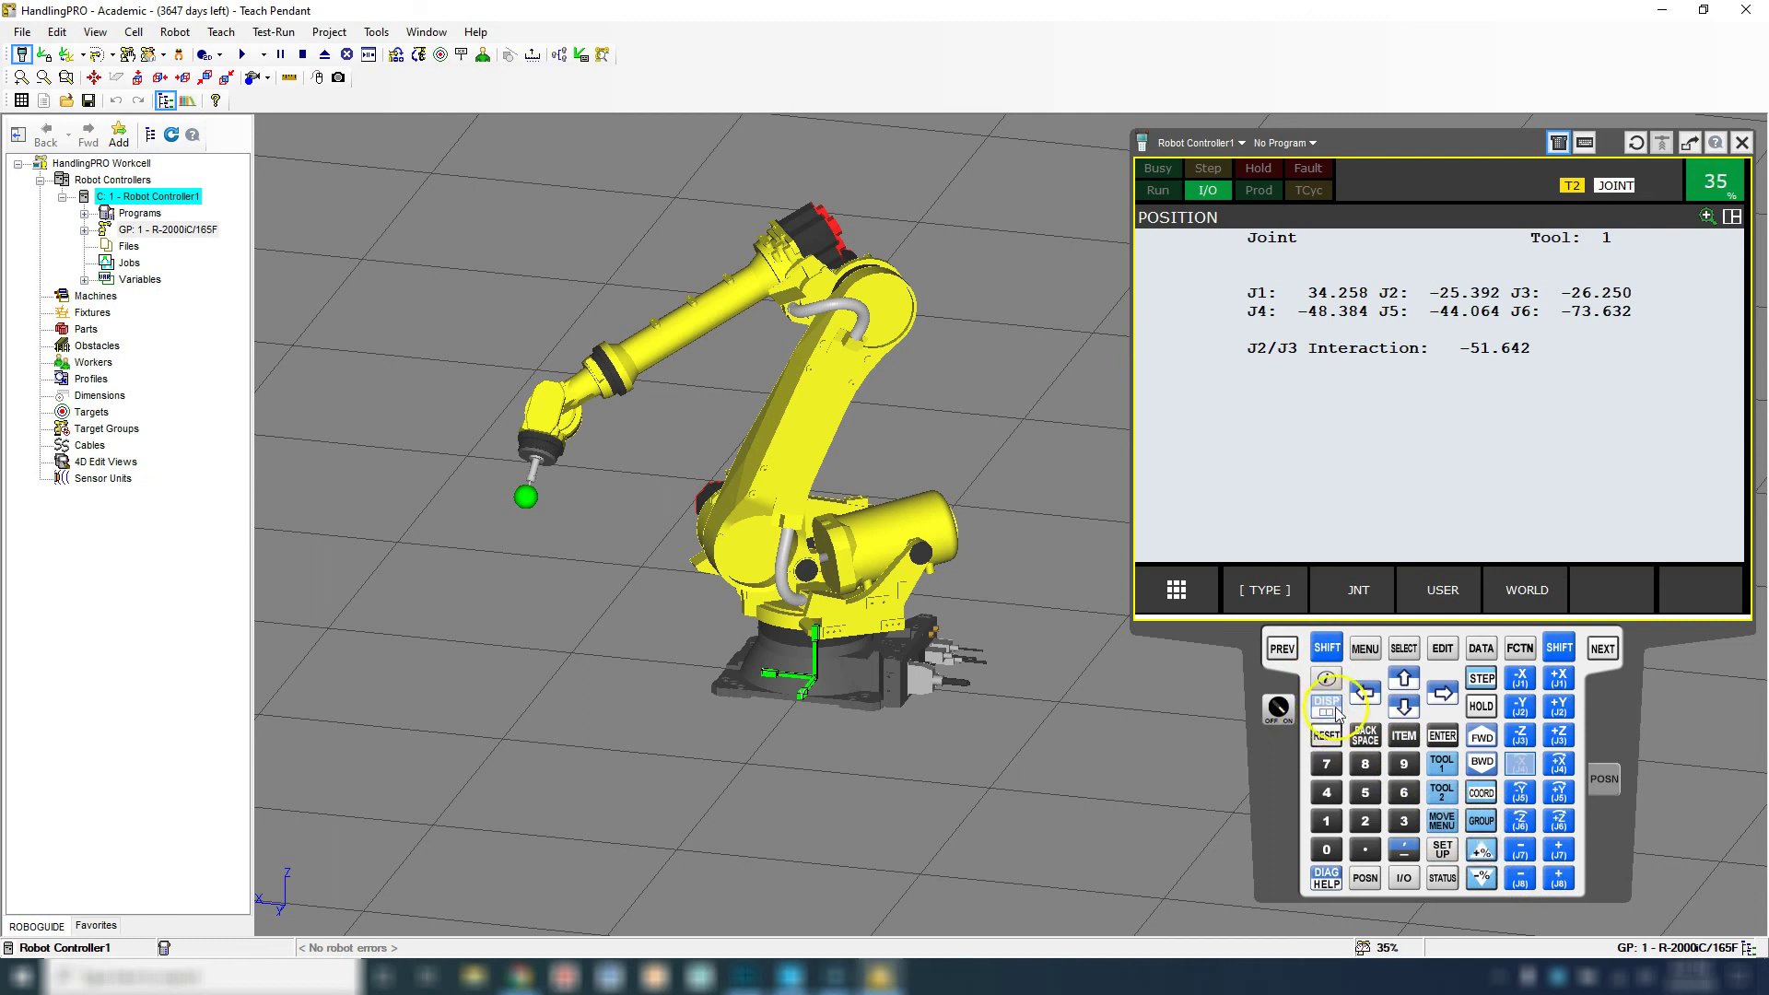
Raise the jog speed override to 100% using the large increments
left_click(1328, 647)
left_click(1457, 829)
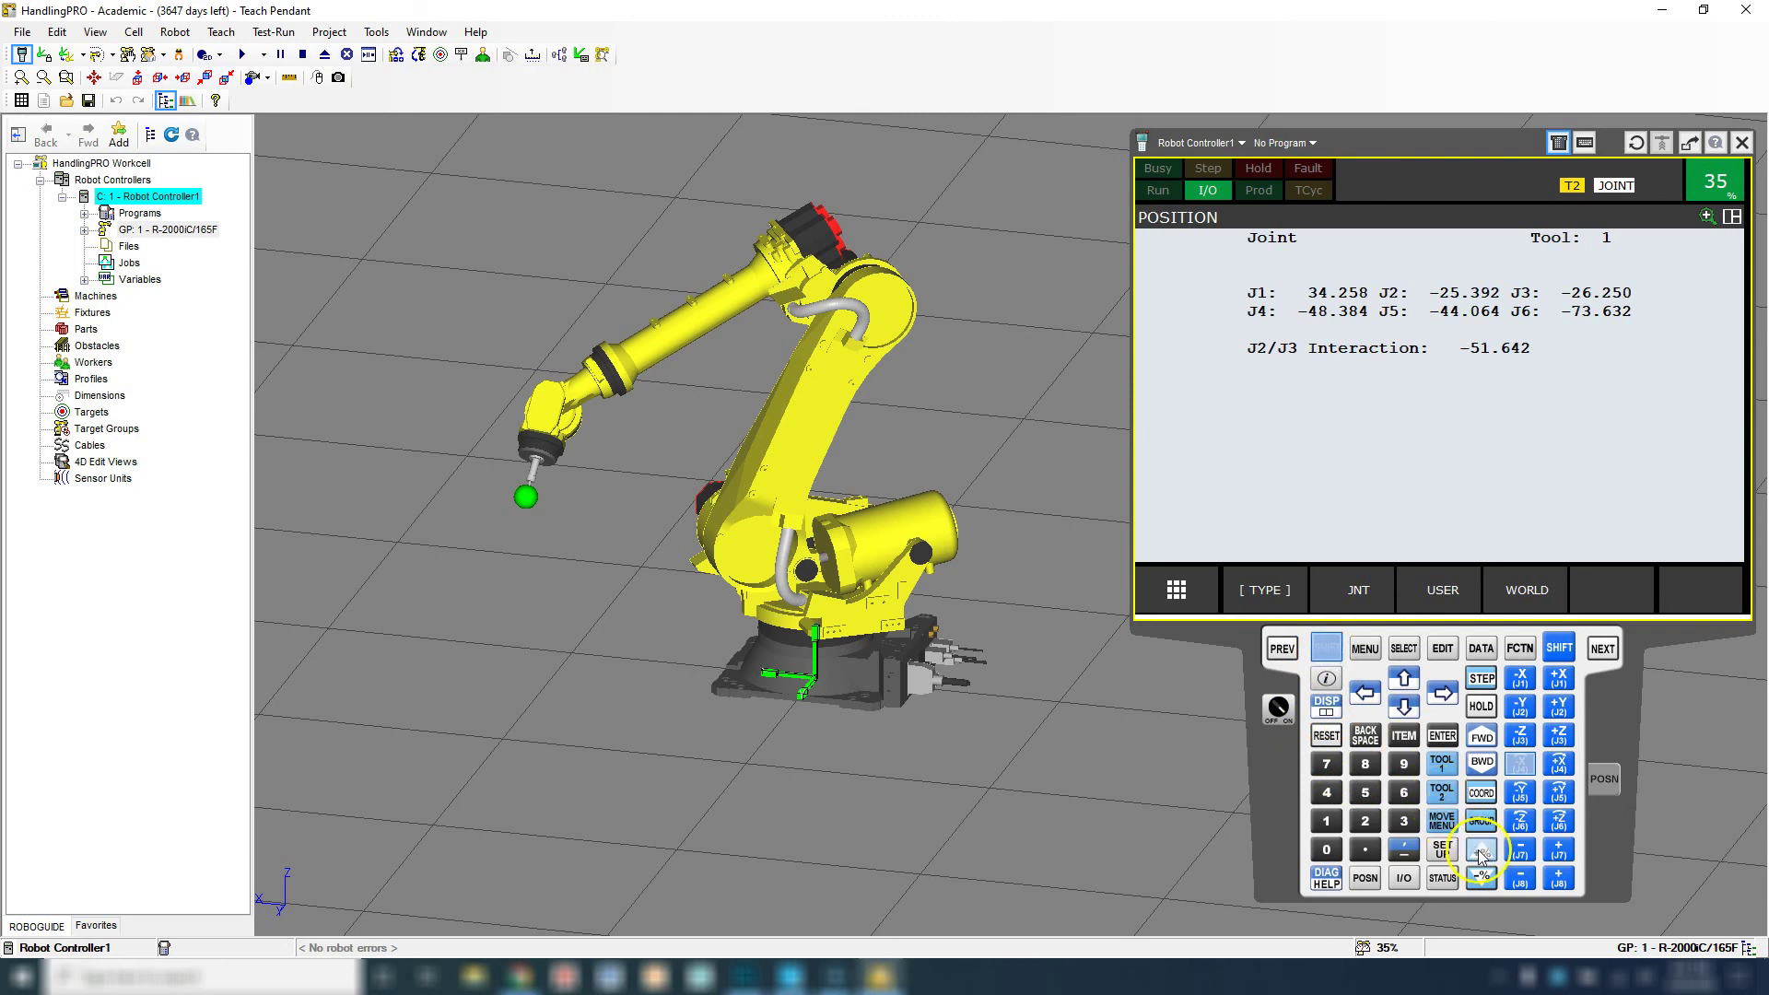
left_click(1482, 850)
left_click(1482, 851)
left_click(1482, 851)
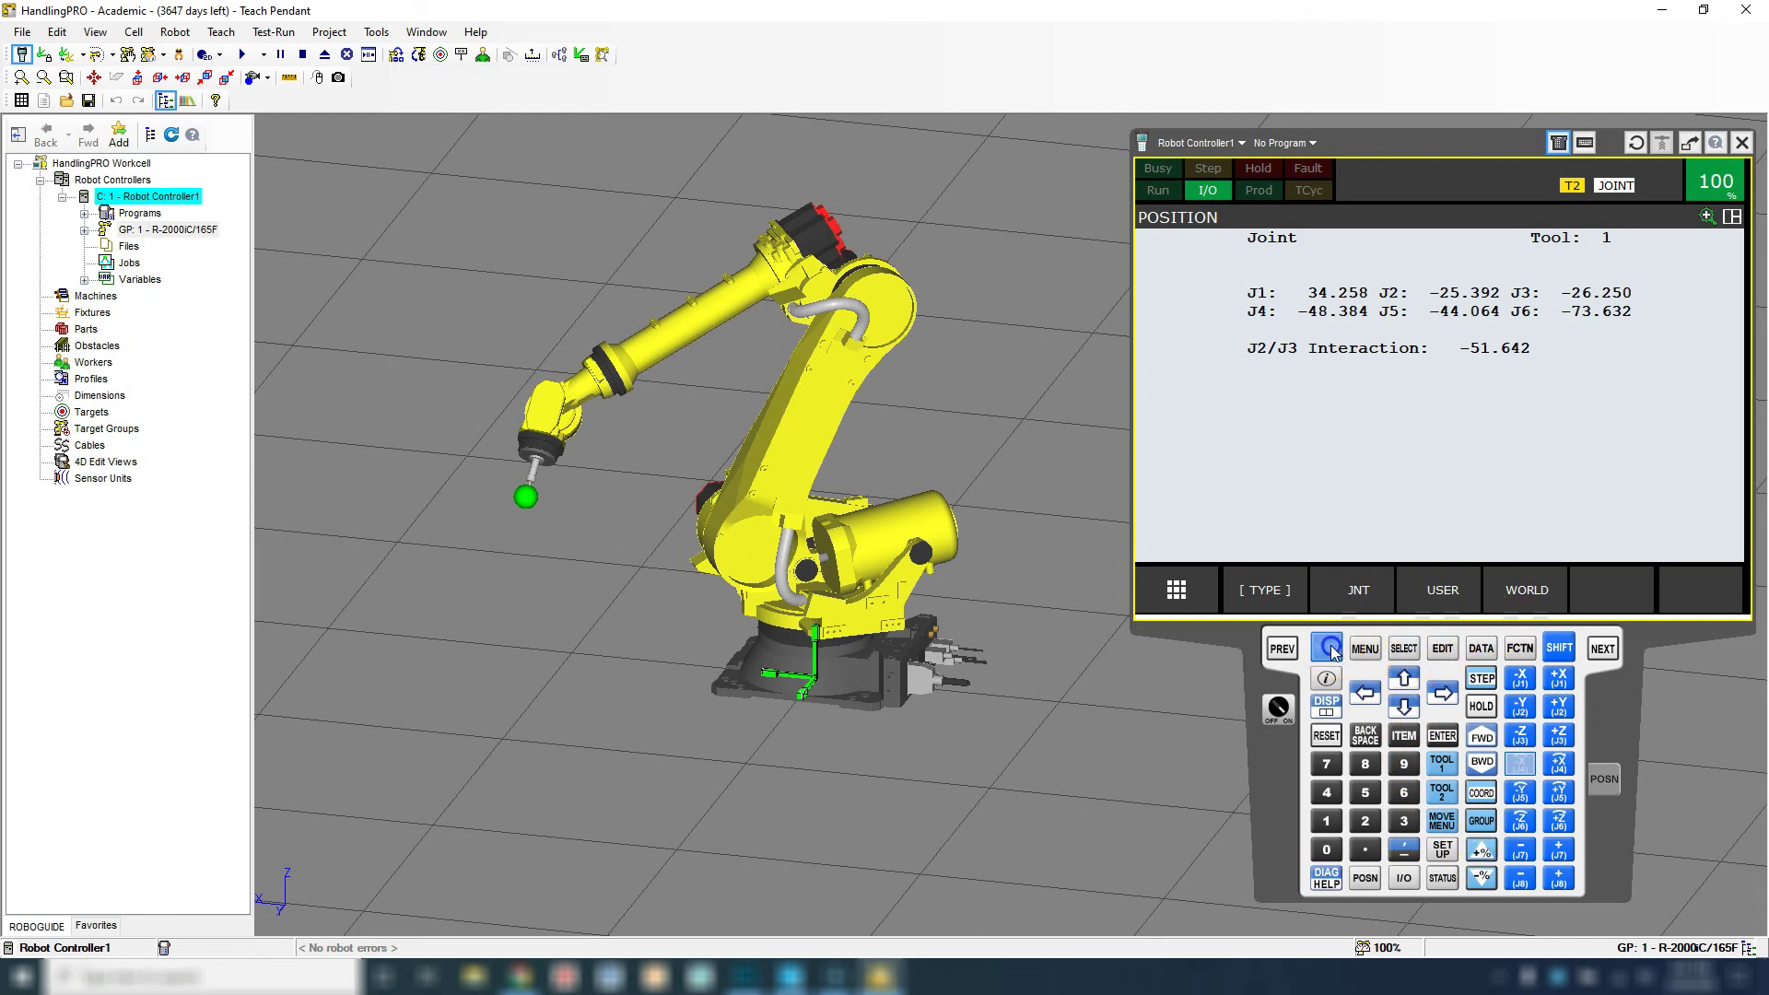
left_click(1491, 819)
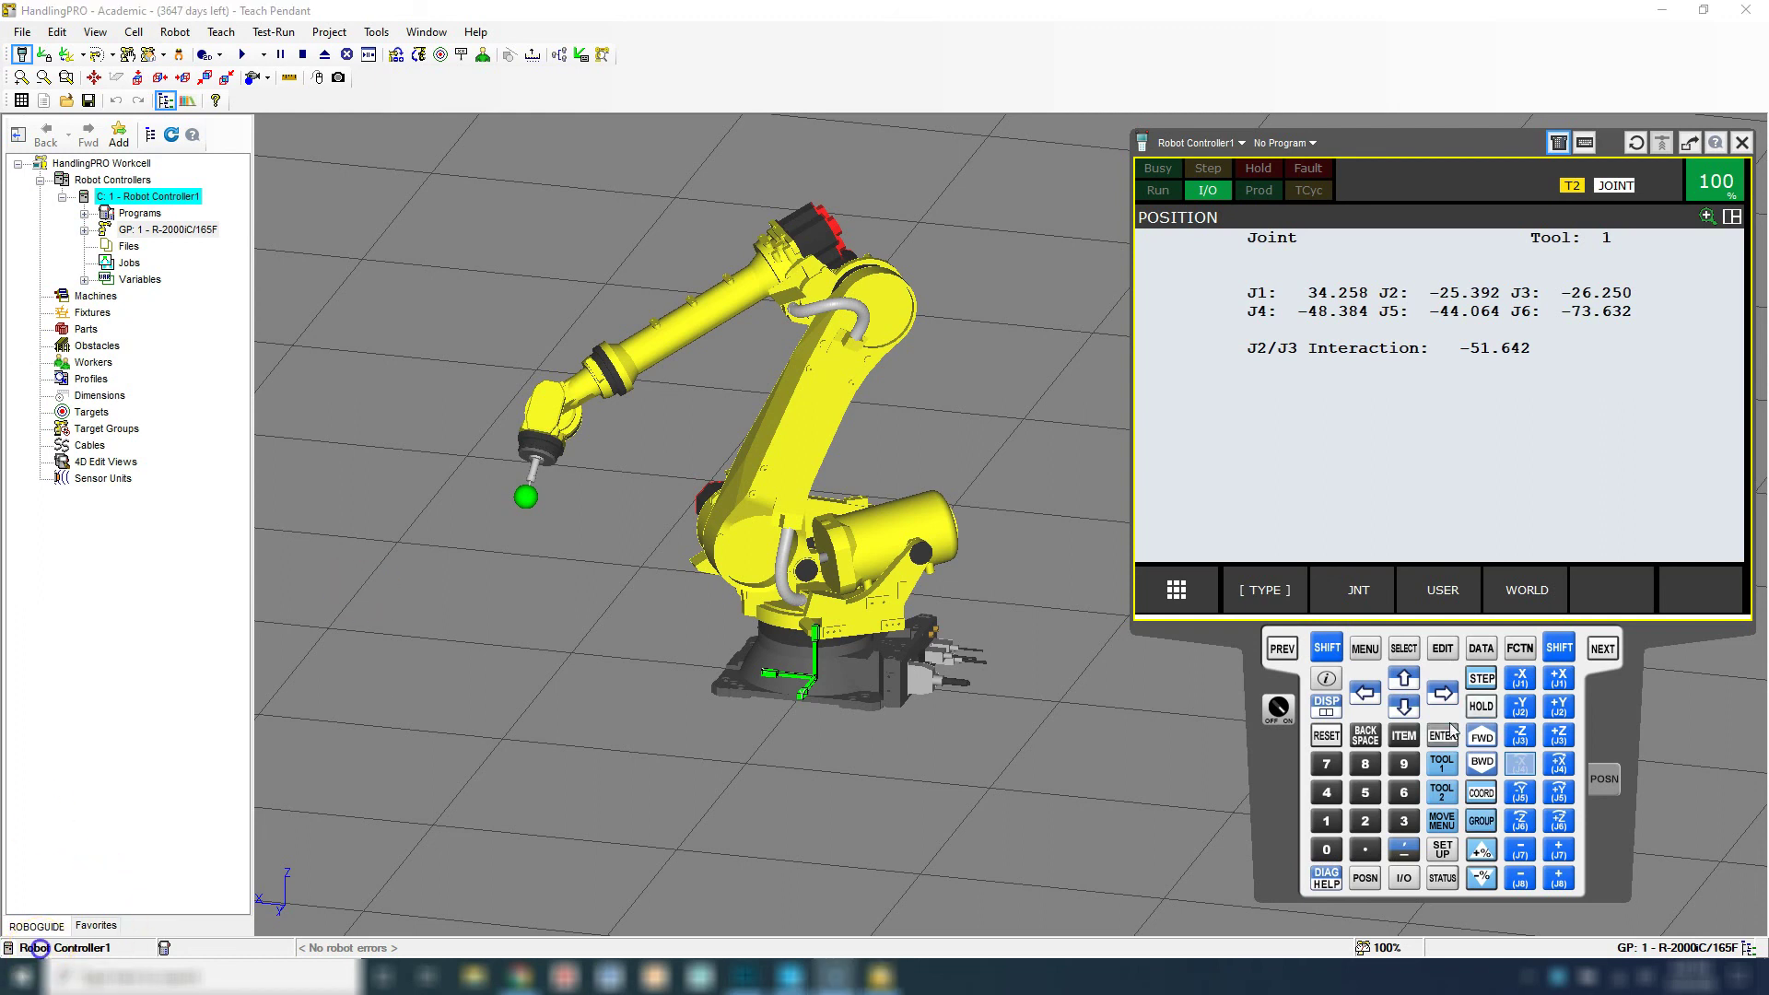
left_click(1164, 289)
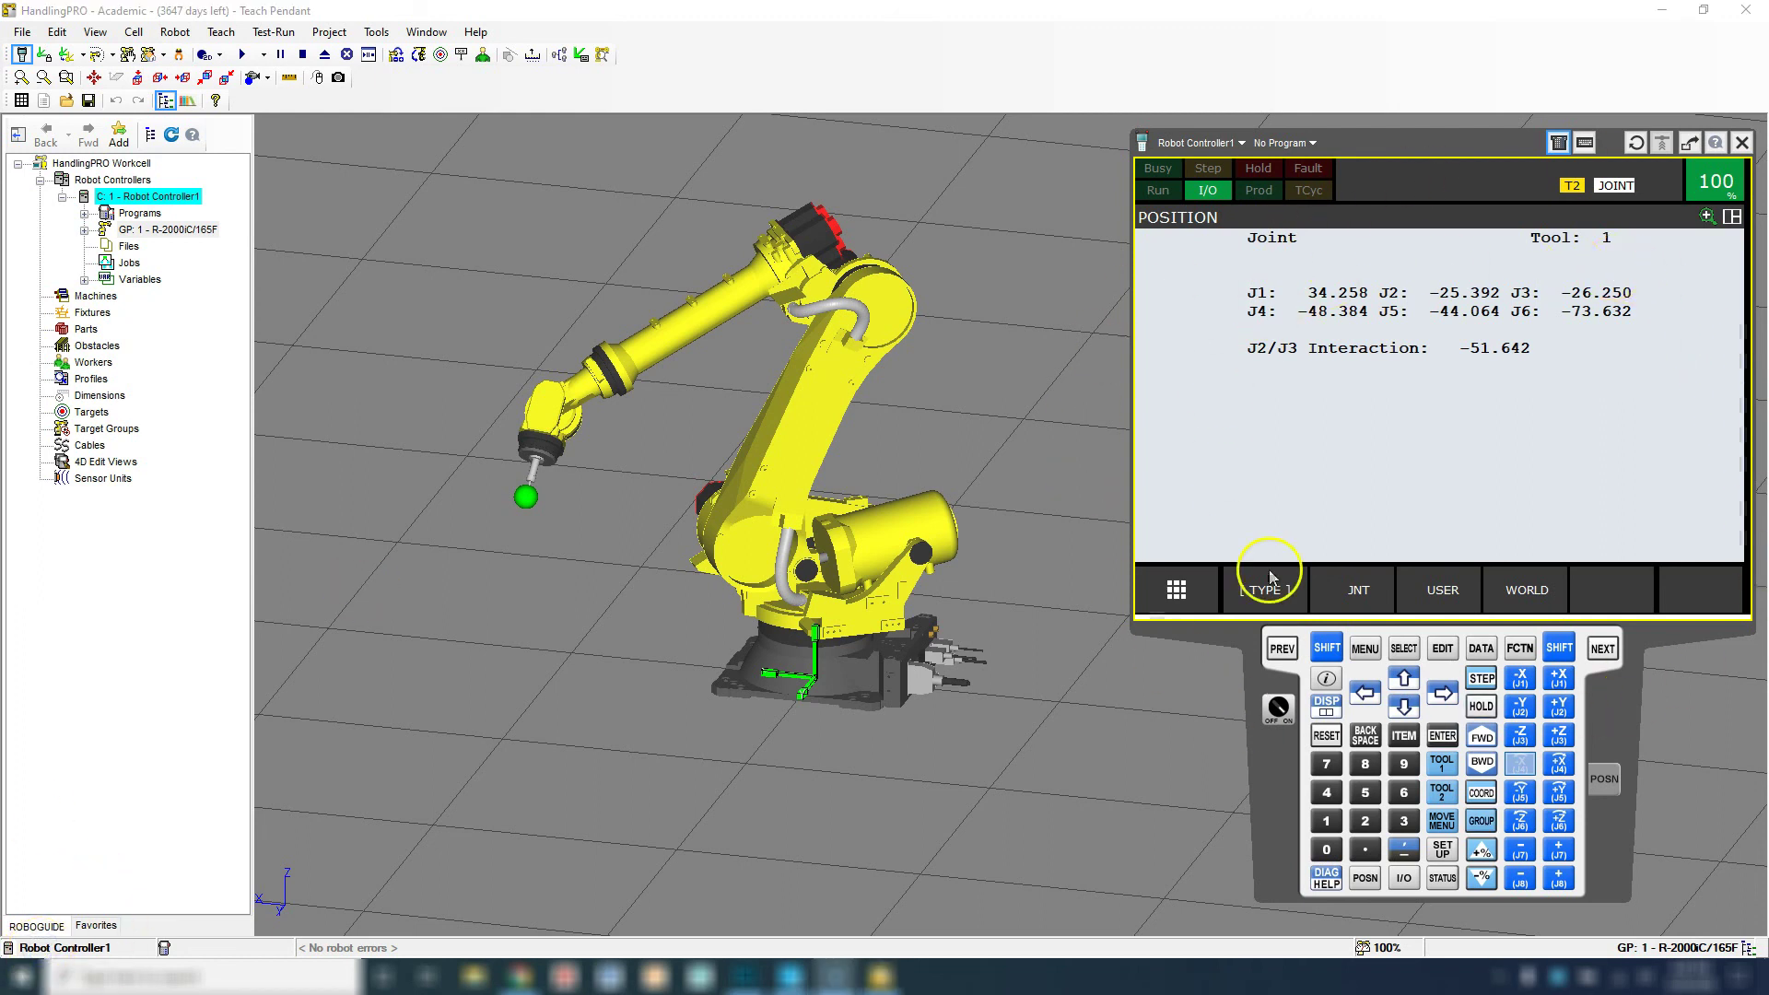